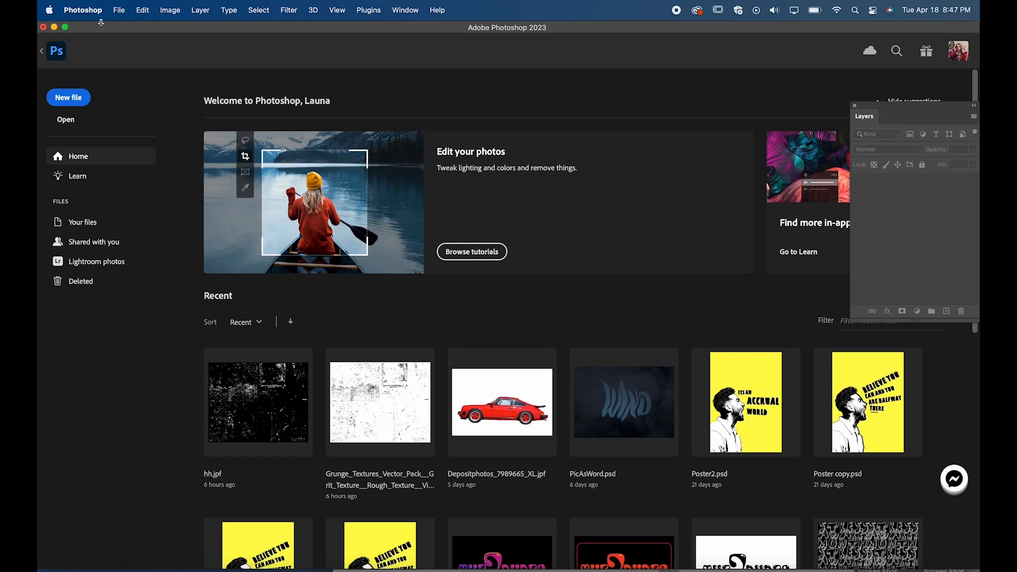
Step: Create a new landscape document 11 by 8.5 inches at 72 pixels/inch with a white background
left_click(117, 12)
left_click(125, 31)
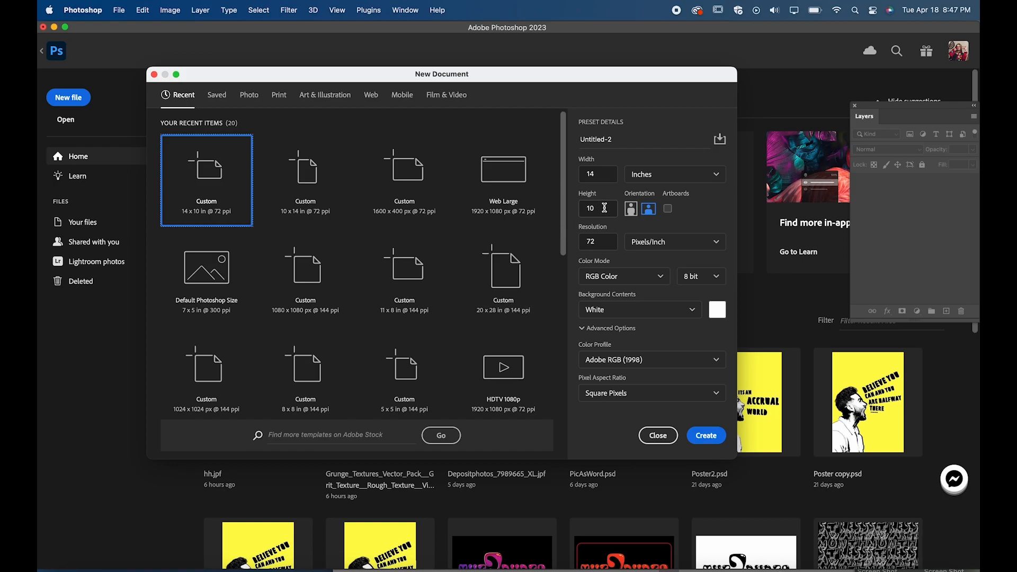
left_click(592, 177)
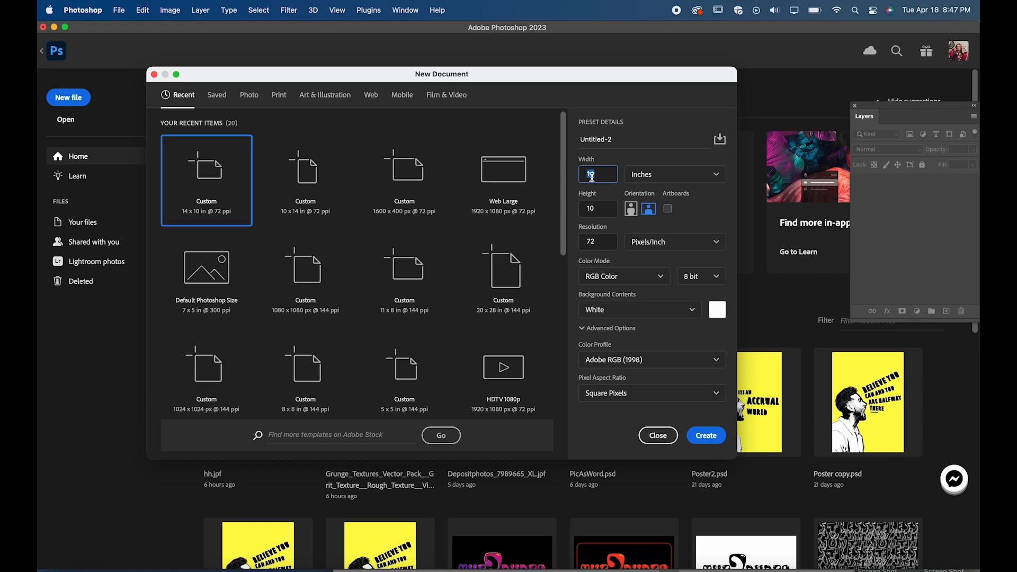
left_click(596, 211)
type("11")
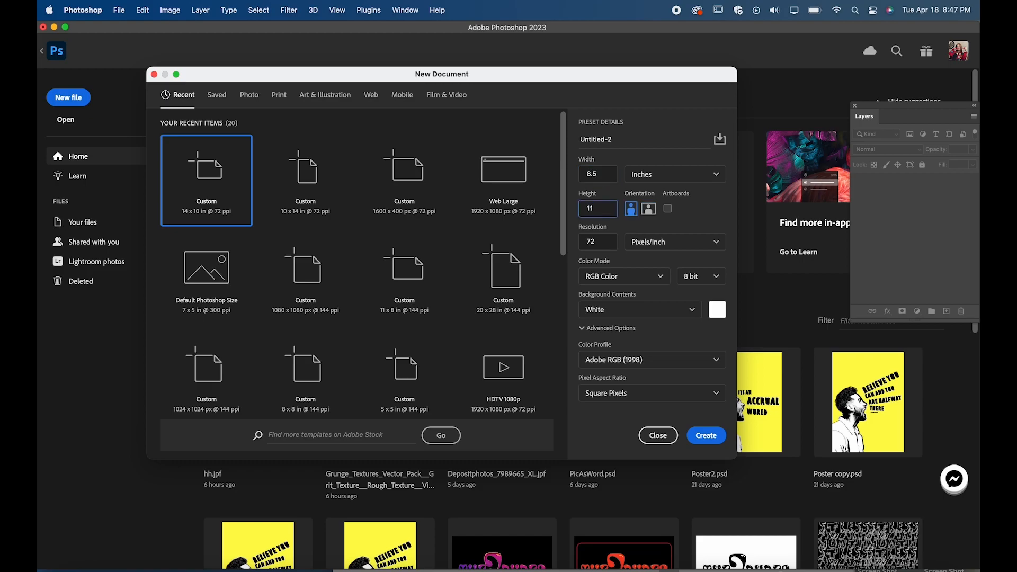
left_click(645, 210)
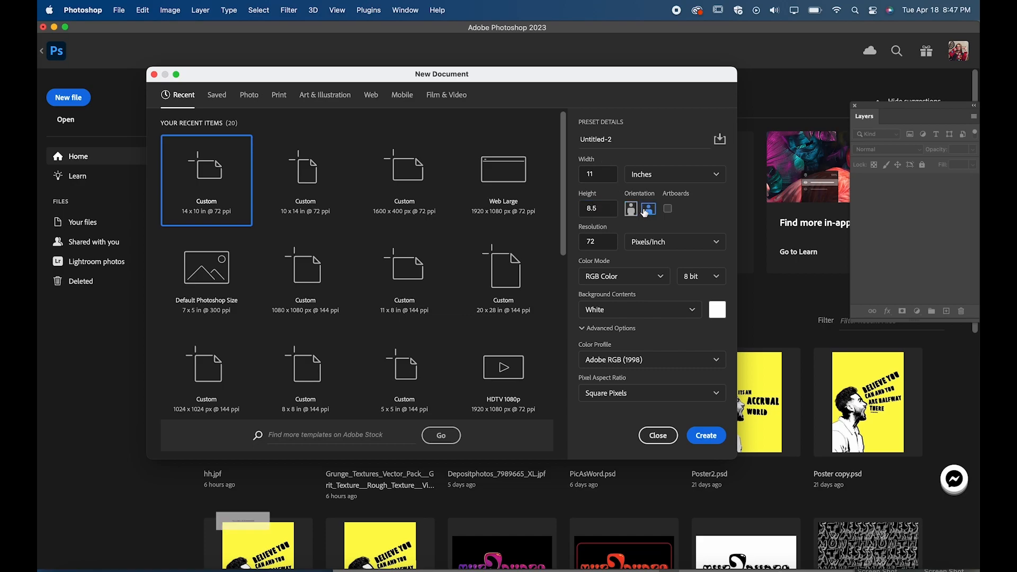
left_click(706, 435)
Step: Fill the Background layer with the black background colour
key("super+plus")
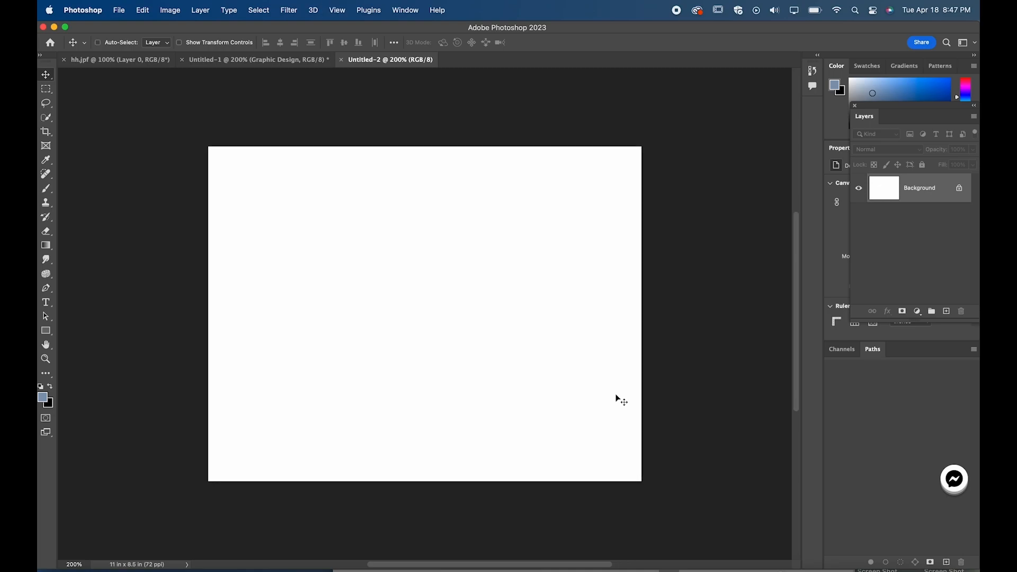
left_click(46, 331)
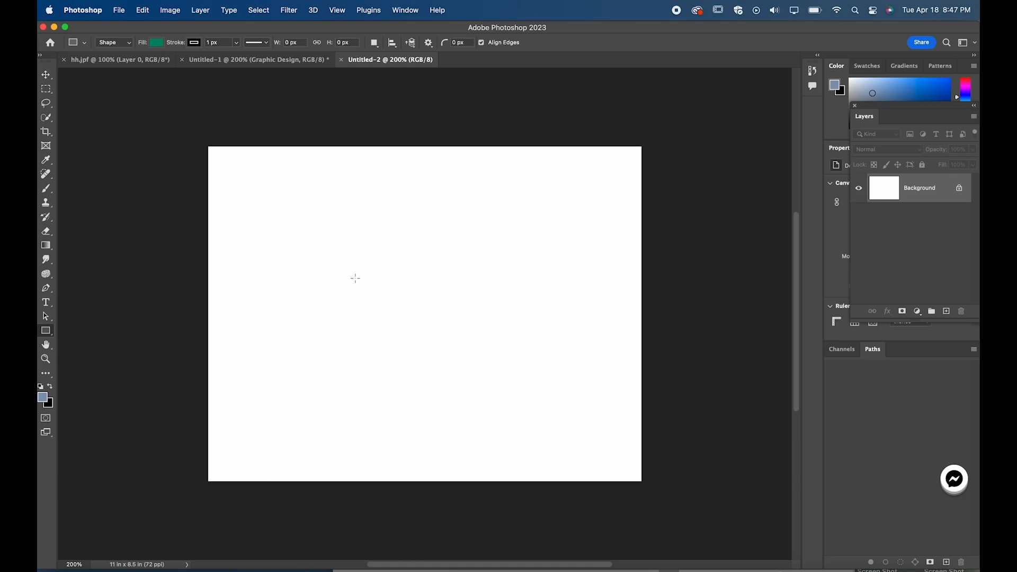
key("super+BackSpace")
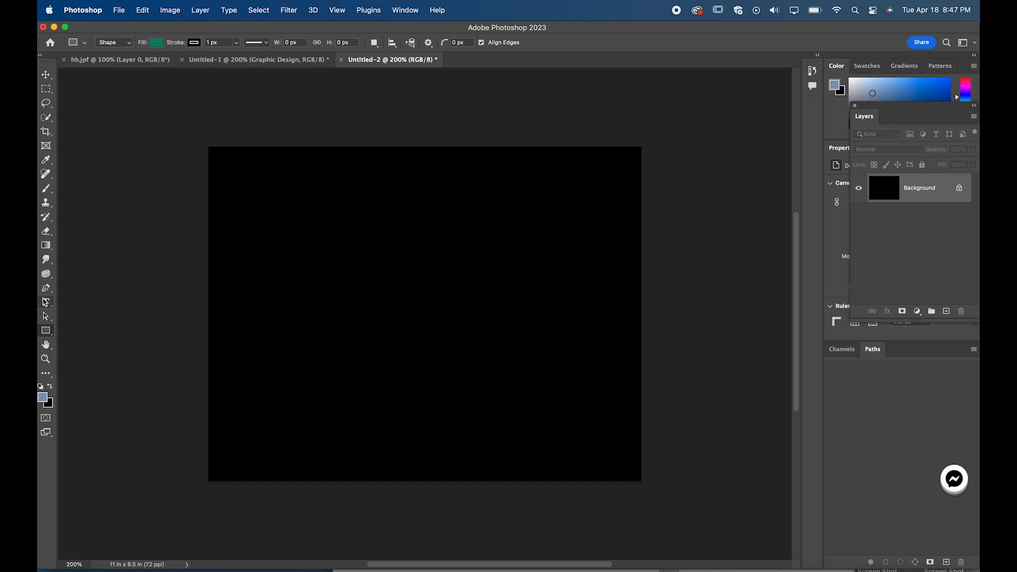
Step: Add a text box spanning most of the canvas, reading "Graphic and" on one line and "Web" on the next
left_click(46, 302)
left_click_drag(218, 207, 612, 423)
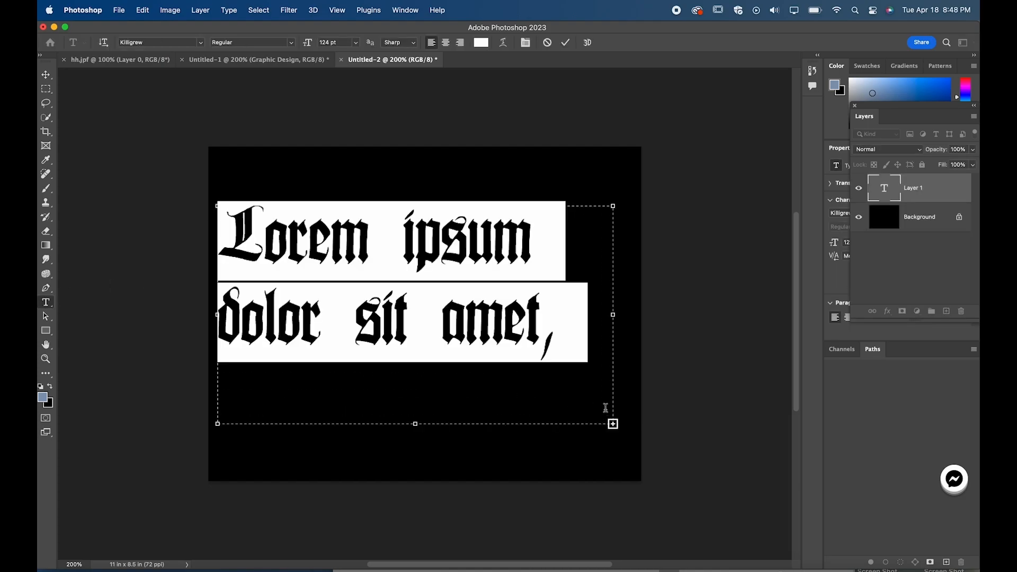
type("Grap")
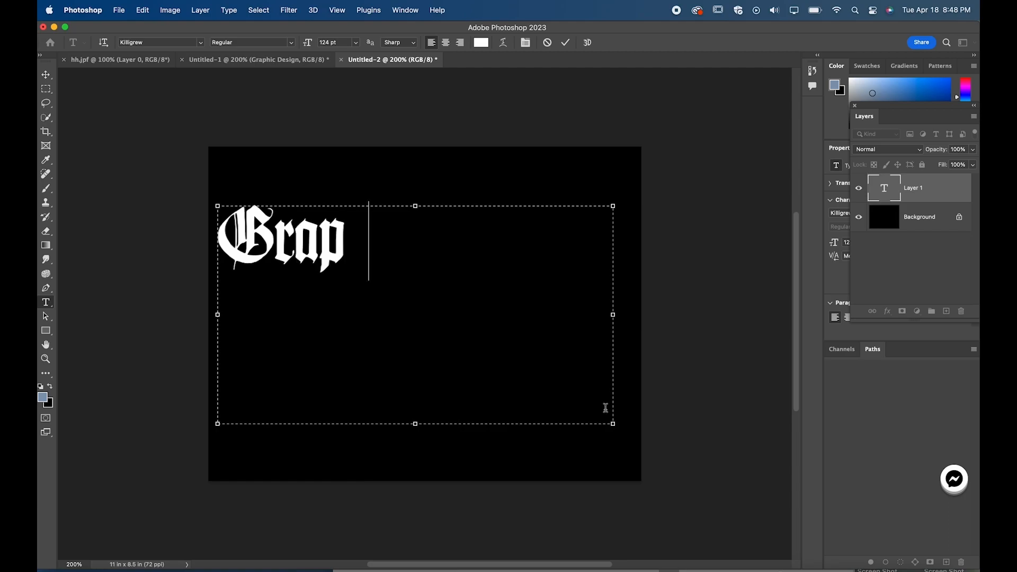
type("hic an")
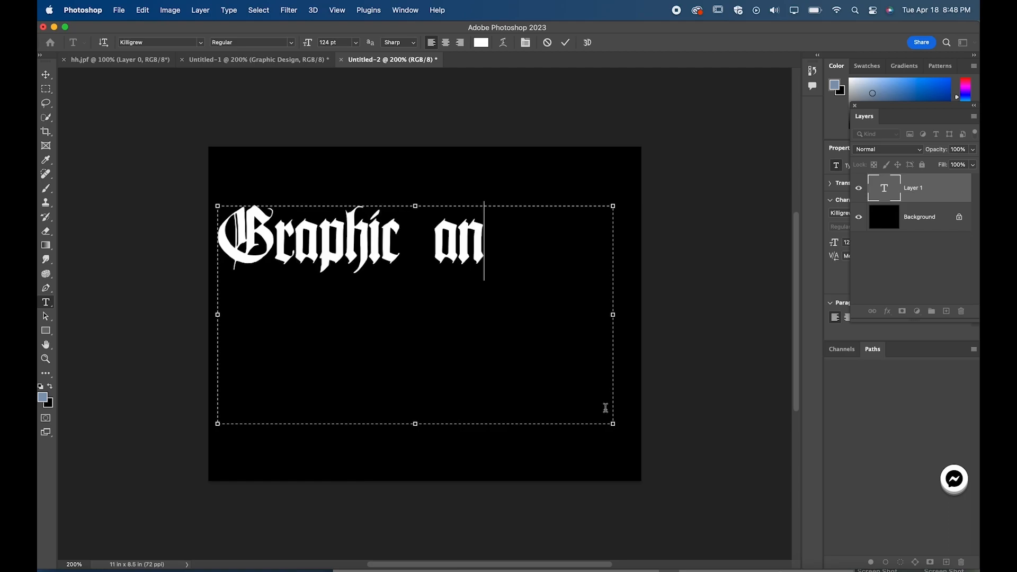
type("d")
key("Return")
type("We")
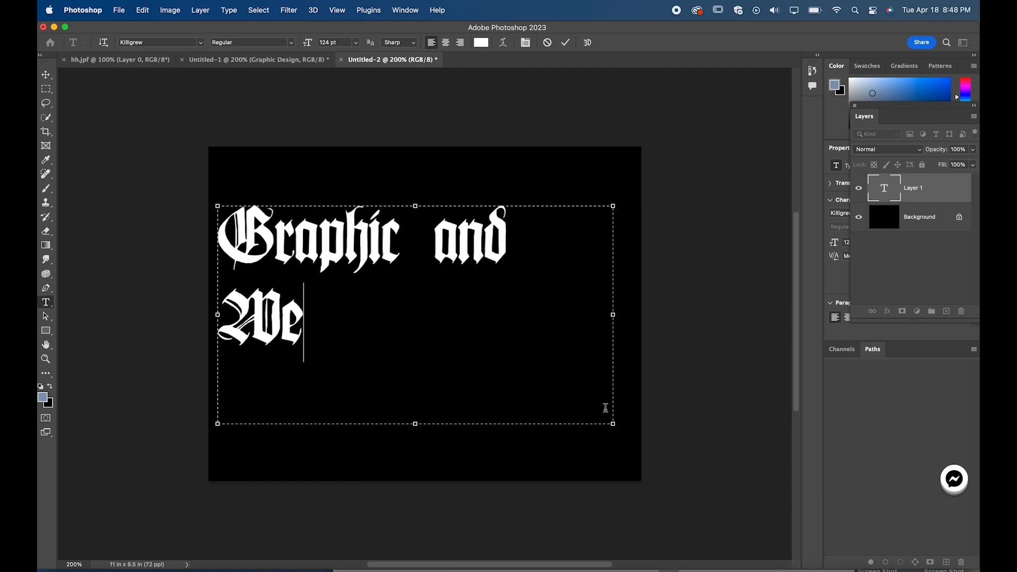
type("b")
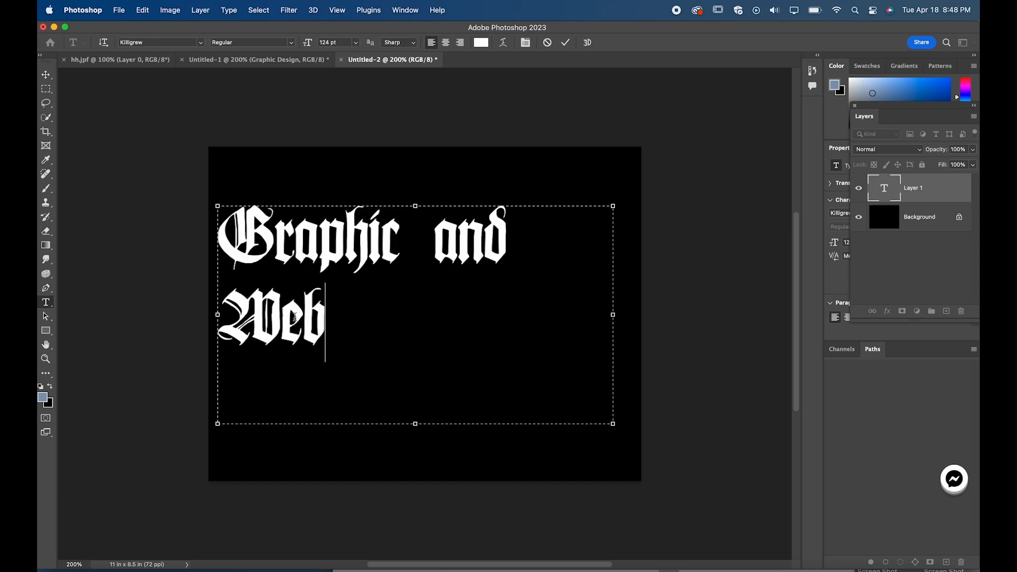
Step: Reduce the text to 98 pt, widen its text box and join "Web" onto the first line
left_click_drag(343, 315, 195, 204)
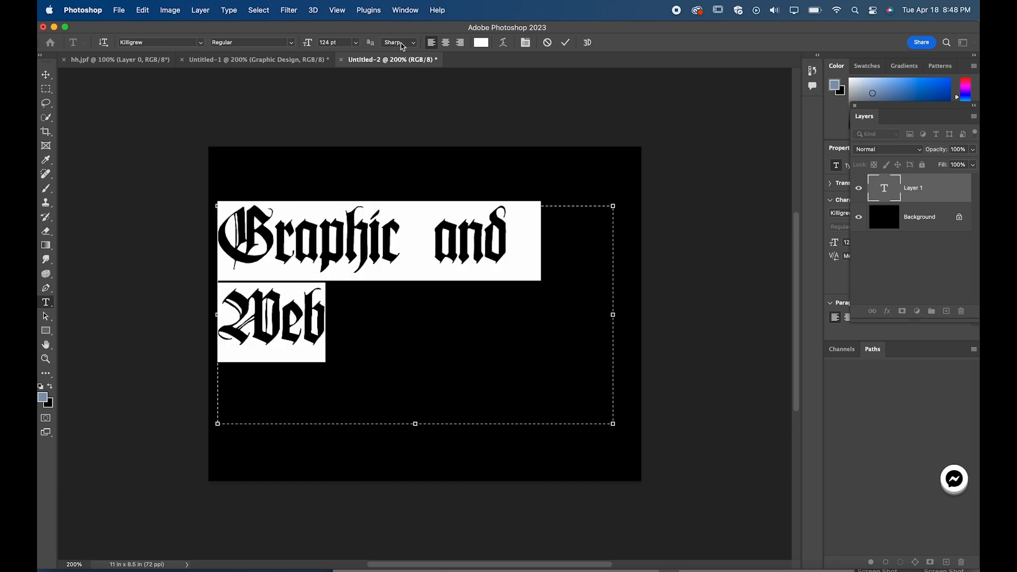
left_click_drag(306, 44, 290, 48)
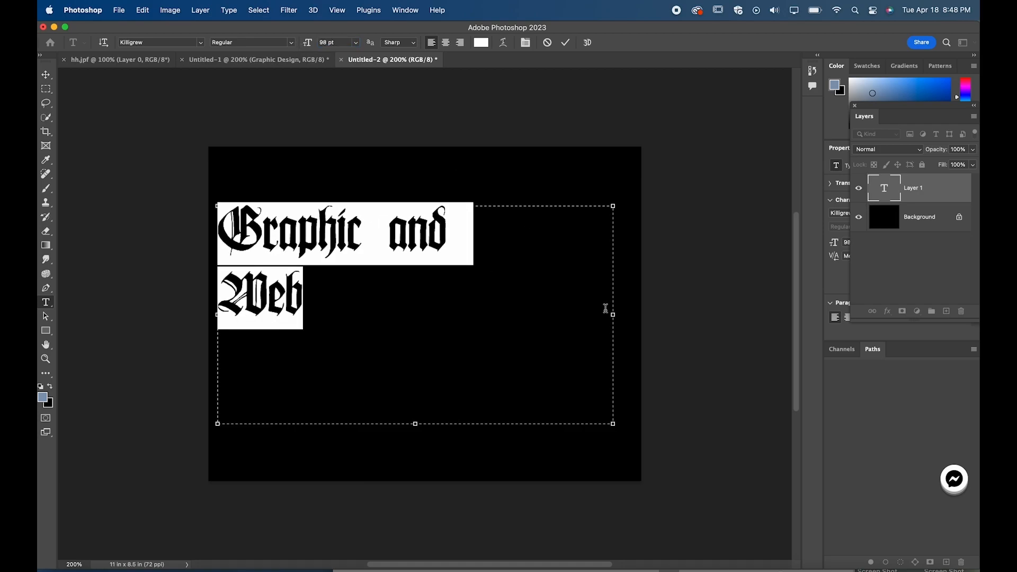
left_click_drag(612, 315, 682, 314)
left_click(225, 293)
key("BackSpace")
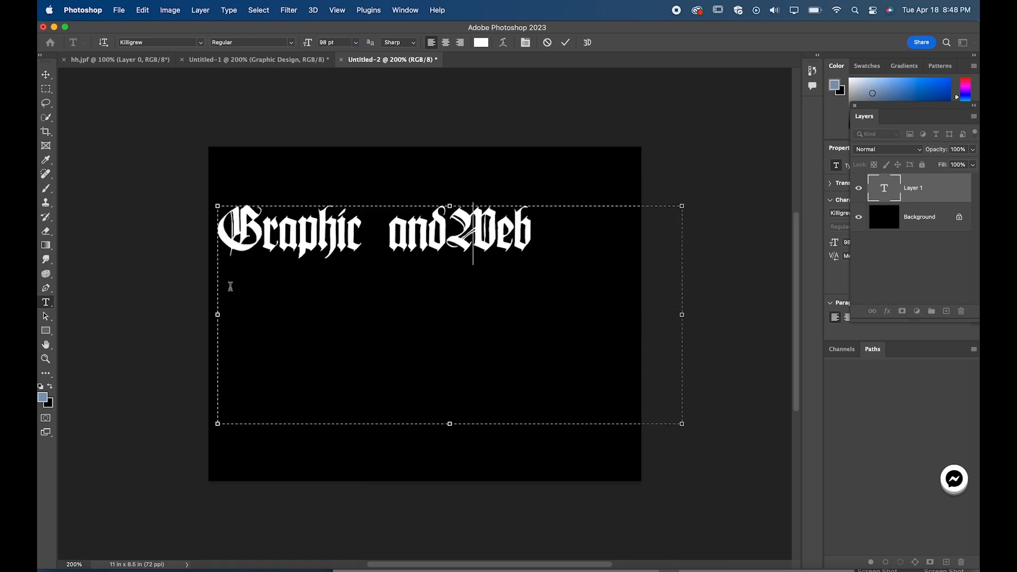
Step: Enlarge the "Graphic and Web" text until it nearly spans the canvas width, and place it at the canvas centre
left_click_drag(617, 228, 265, 163)
left_click_drag(306, 42, 321, 42)
left_click(46, 75)
left_click_drag(369, 255, 373, 322)
double_click(405, 310)
left_click_drag(306, 42, 299, 42)
left_click(47, 75)
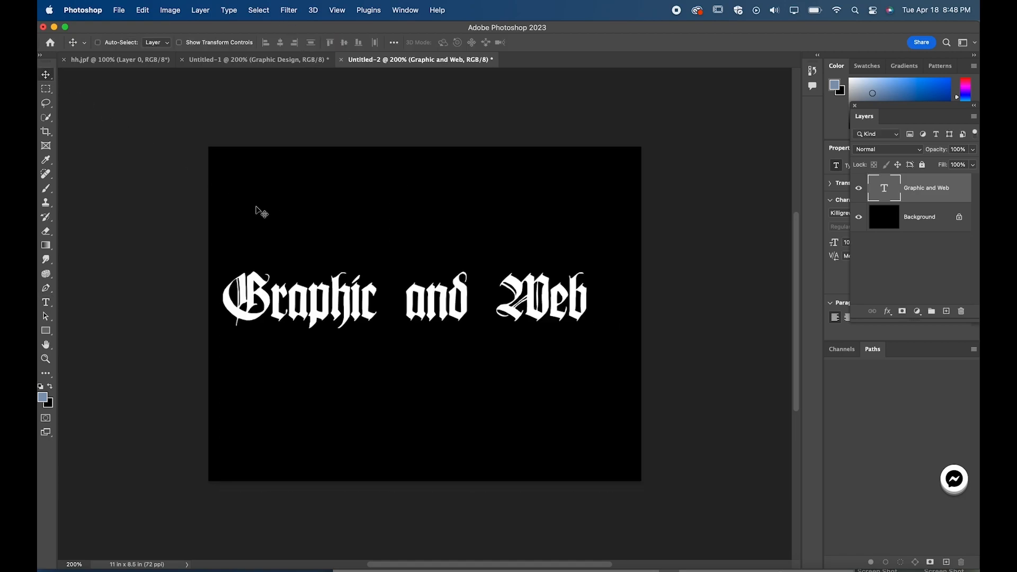
left_click_drag(441, 310, 460, 313)
Step: Convert the "Graphic and Web" text layer to a smart object
right_click(920, 193)
left_click_drag(864, 116, 677, 185)
right_click(726, 257)
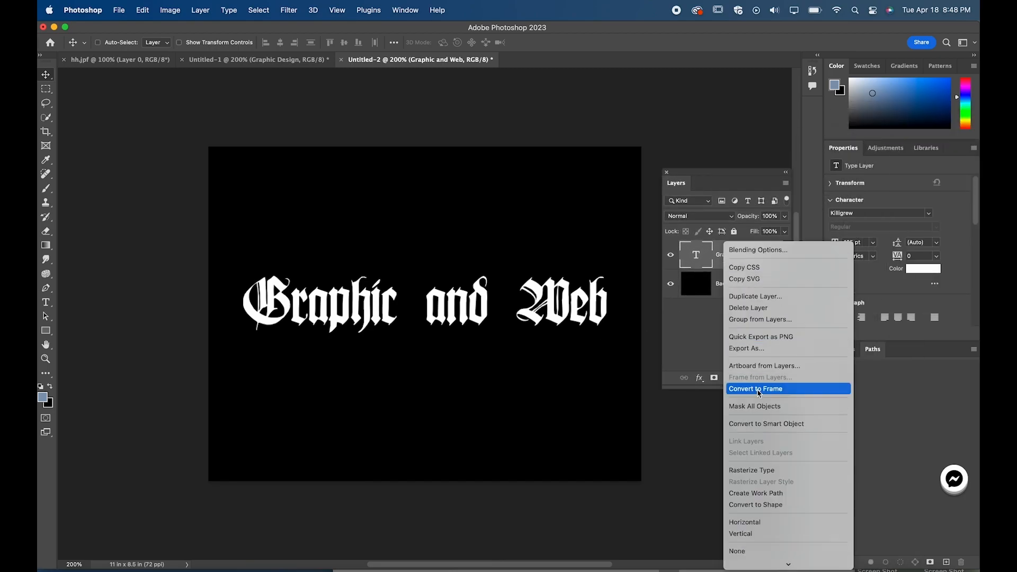
left_click(772, 407)
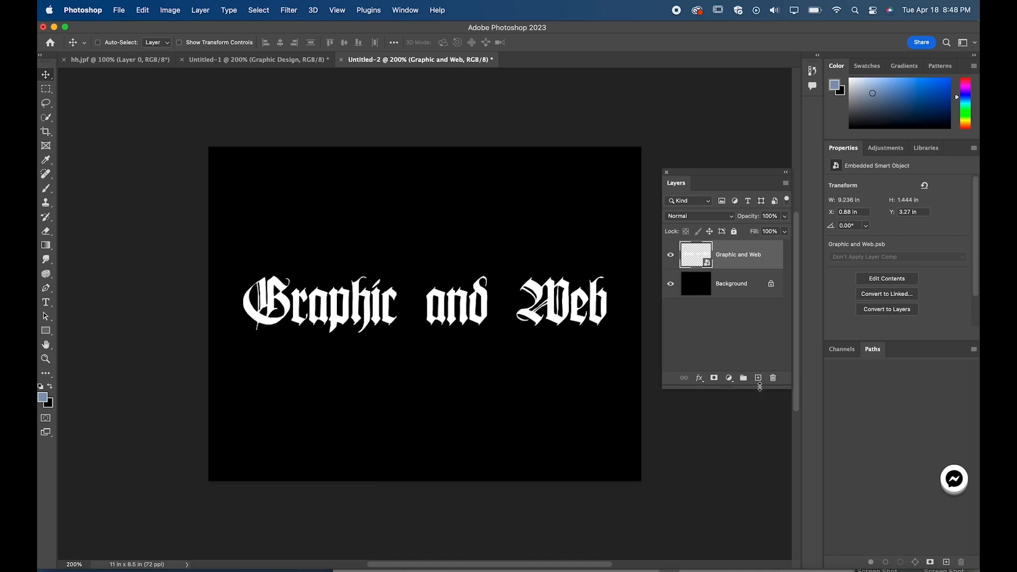
Step: Apply a smooth Inner Bevel with depth 1000%, size 24 px and soften 2 px to the text layer, and put that layer in a group
left_click(698, 380)
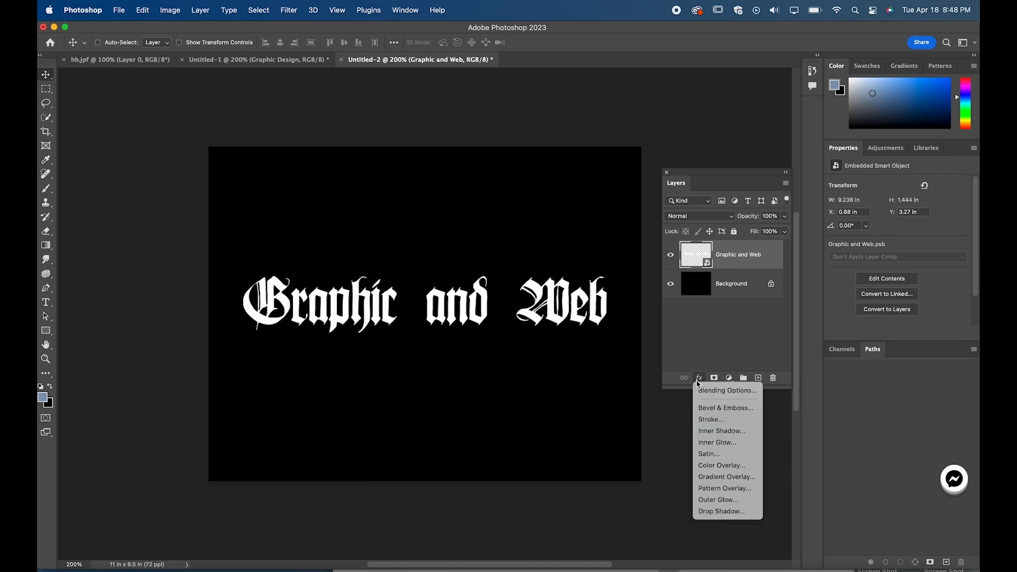
left_click(713, 408)
left_click_drag(632, 189, 752, 193)
left_click_drag(844, 270, 814, 286)
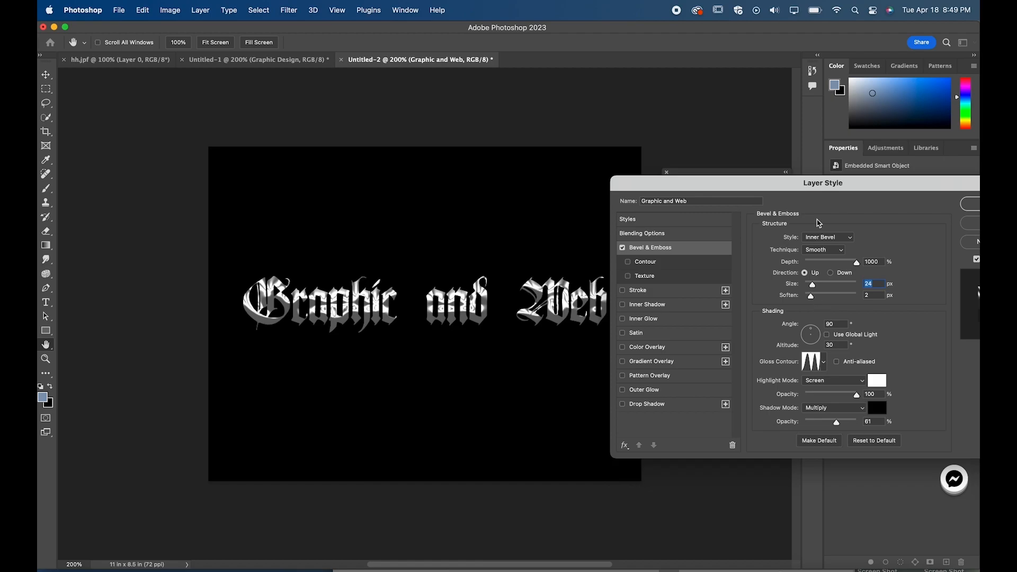
left_click_drag(787, 188, 708, 131)
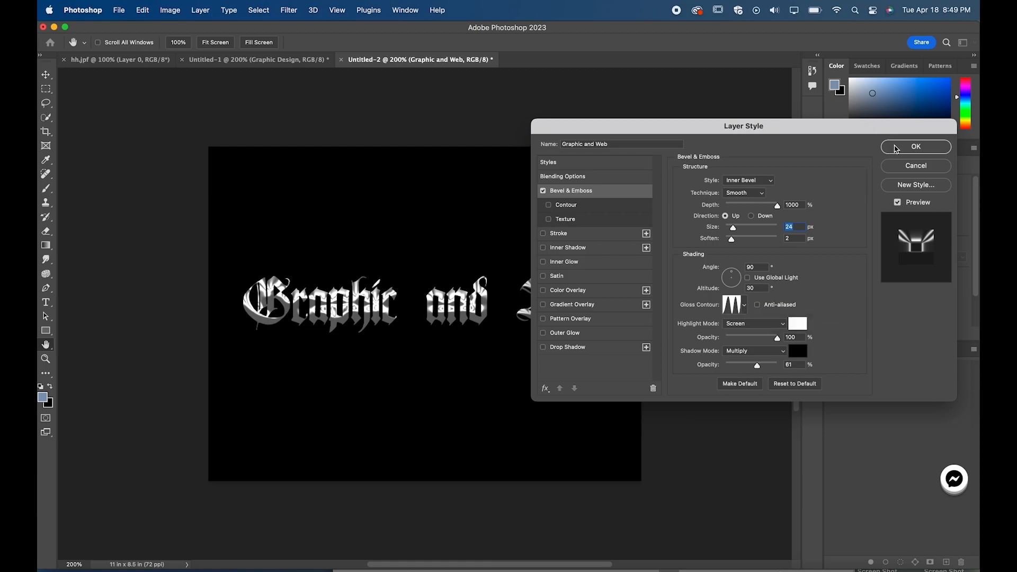
left_click(896, 150)
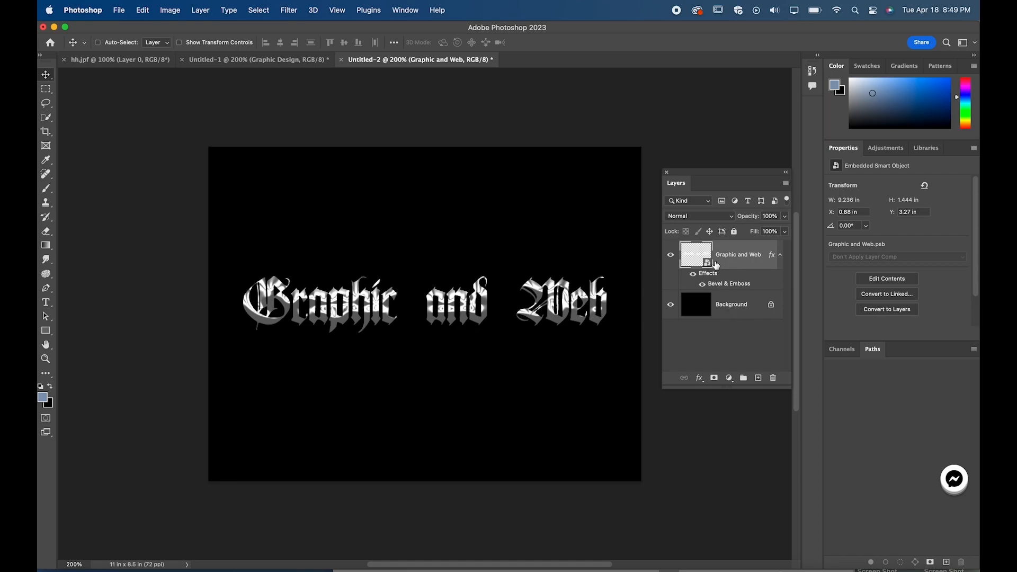
key("super+g")
left_click(758, 378)
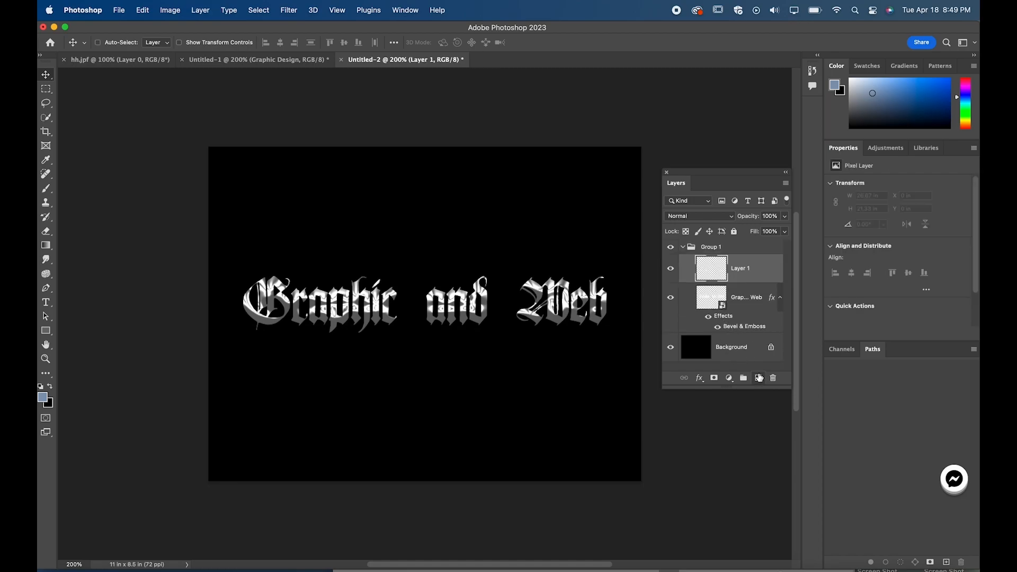
left_click_drag(733, 278, 728, 249)
left_click(687, 250)
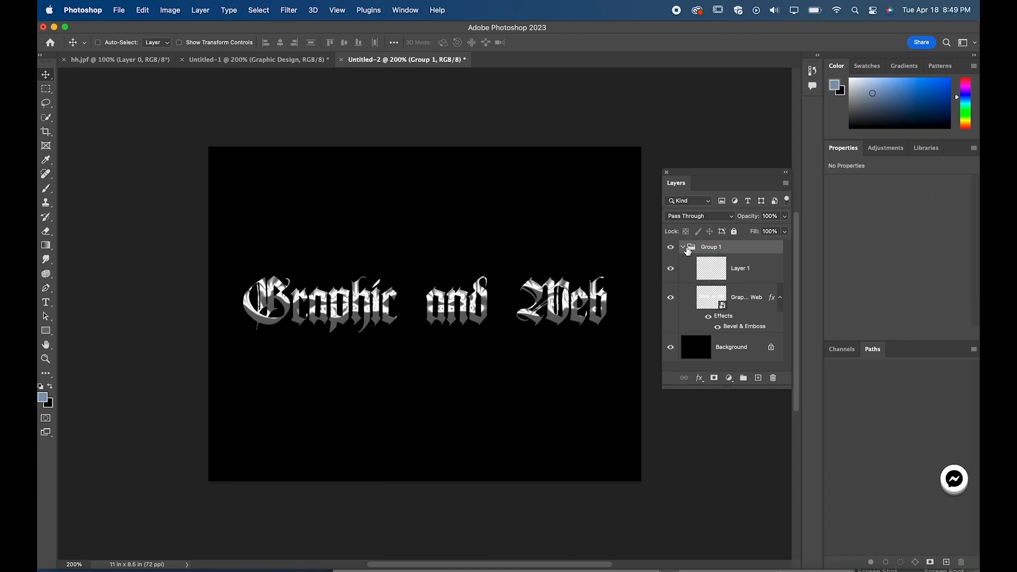
left_click(730, 273)
key("Delete")
Step: Add an empty layer above the collapsed group and a Curves adjustment layer on top of it
left_click(684, 248)
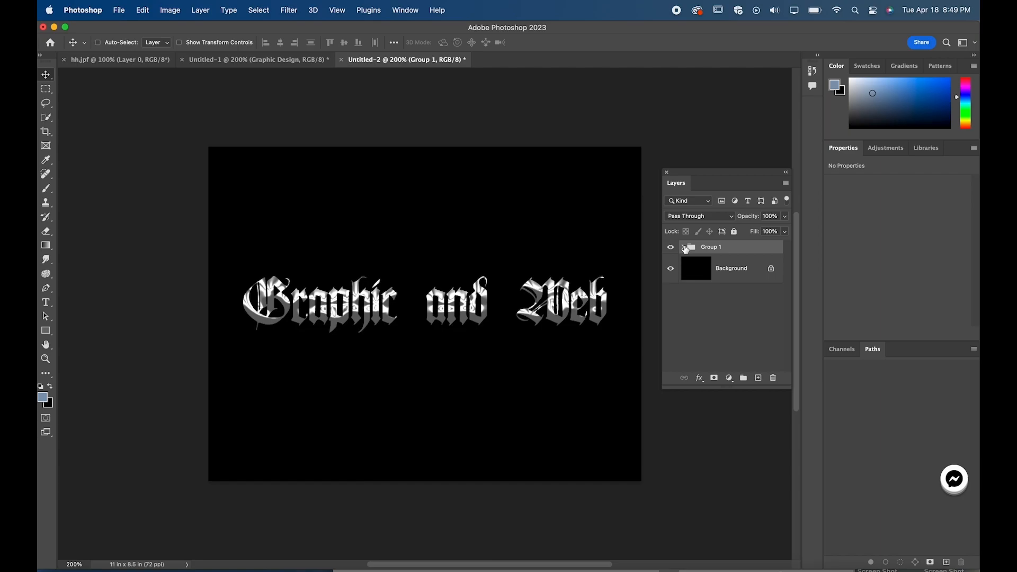
left_click(757, 377)
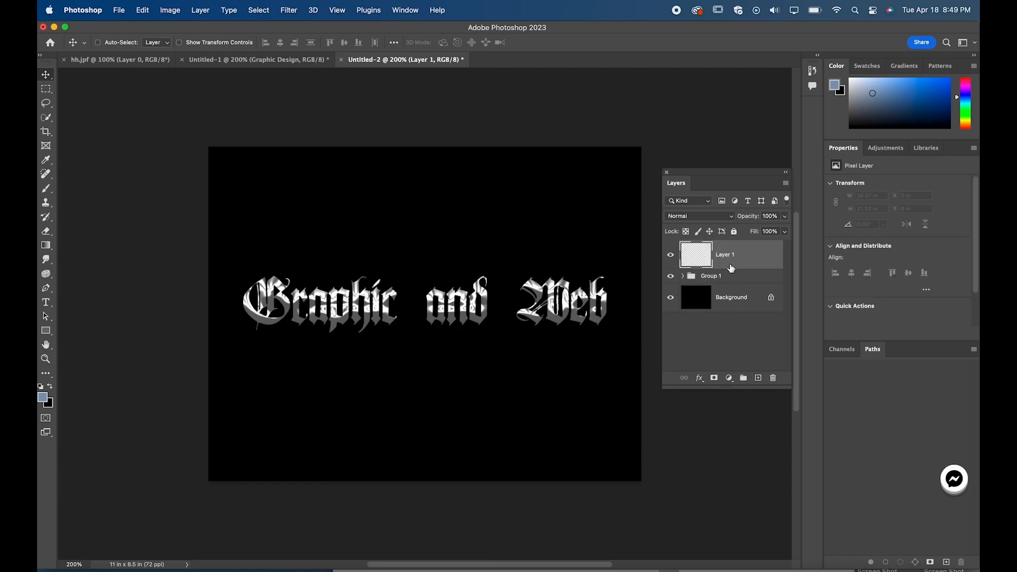
left_click(886, 148)
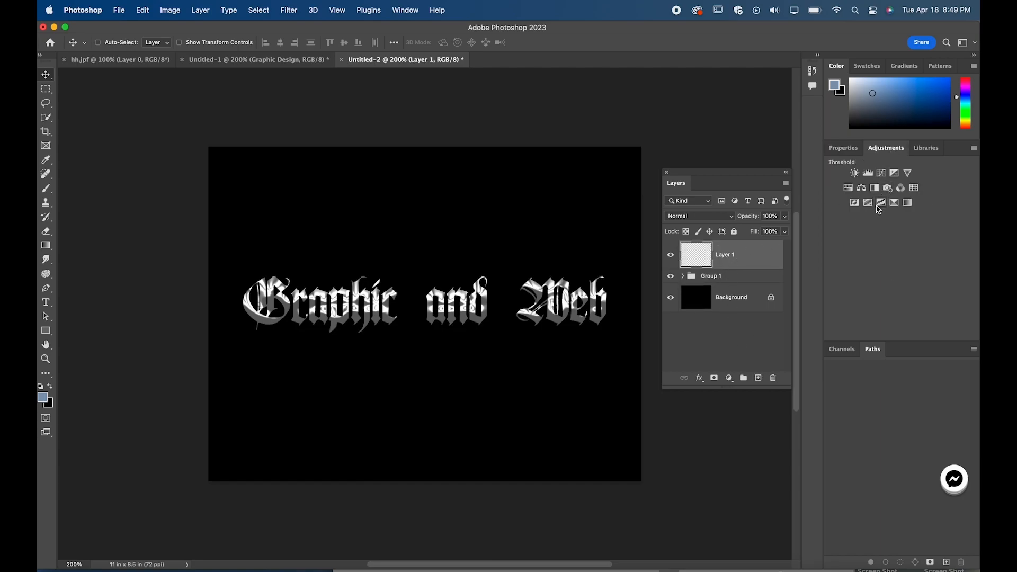
left_click(881, 173)
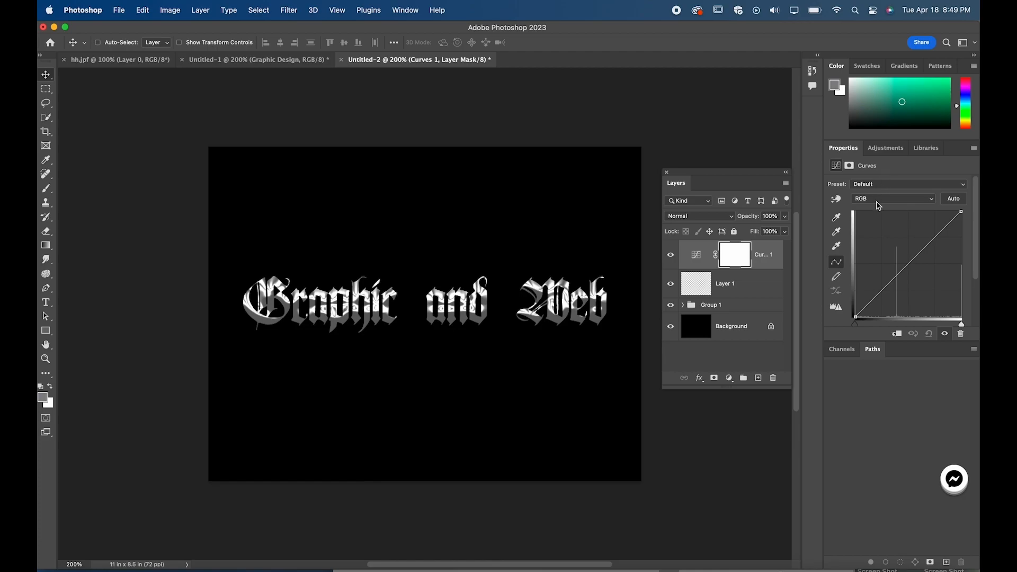
Step: Shape the RGB curve into a wave with a high peak in the shadows and a deep dip in the highlights
left_click(891, 281)
left_click(928, 247)
left_click_drag(893, 282, 927, 298)
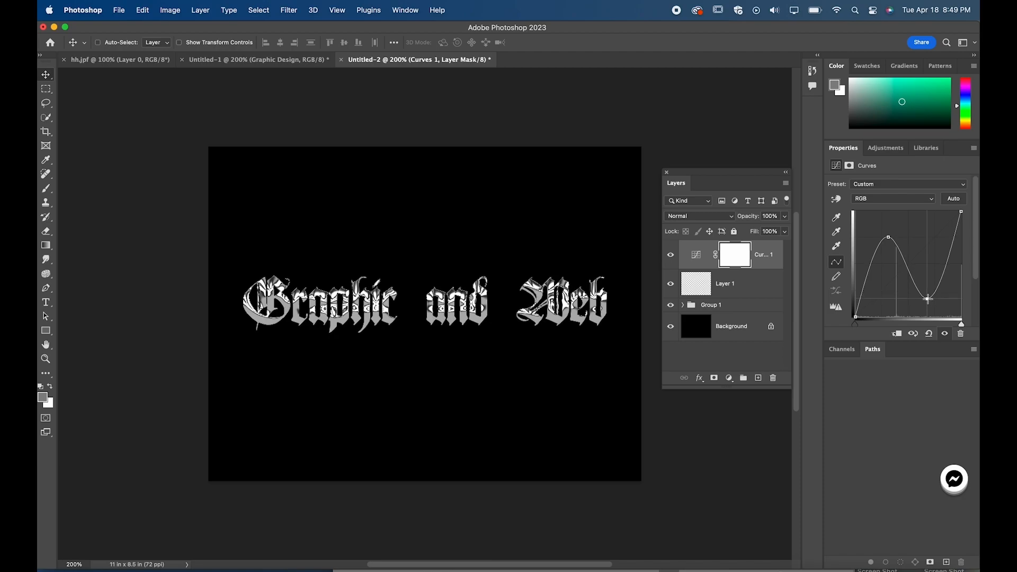
left_click_drag(888, 236, 885, 232)
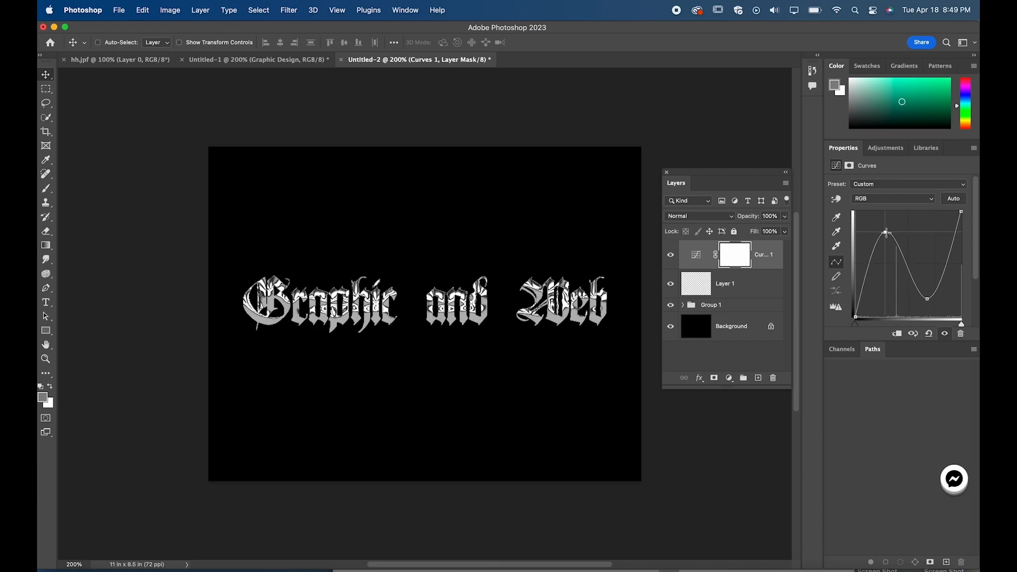
Step: Clip the Curves adjustment layer to the empty layer below it with a clipping mask
right_click(765, 255)
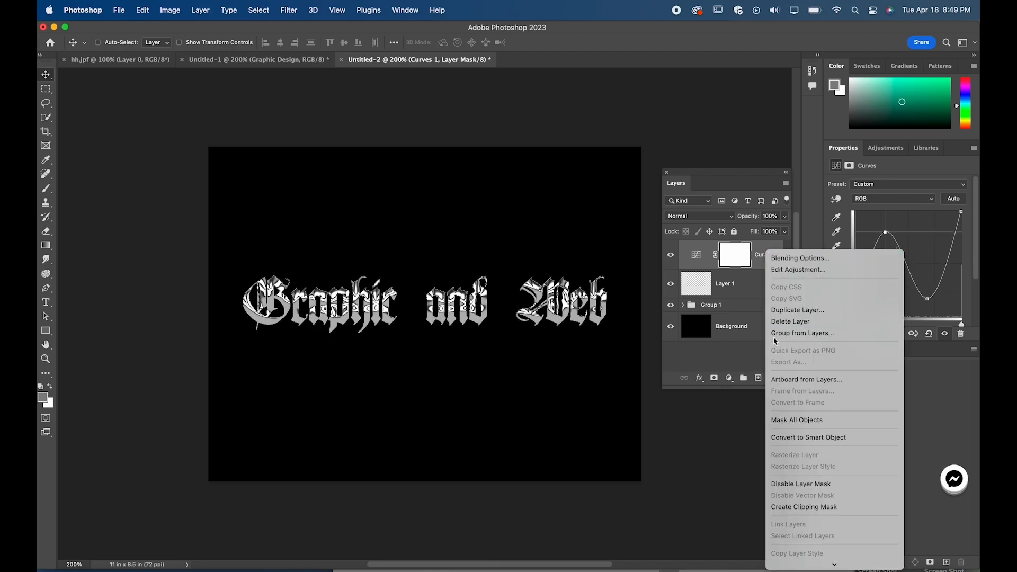
scroll(791, 398, "down", 5)
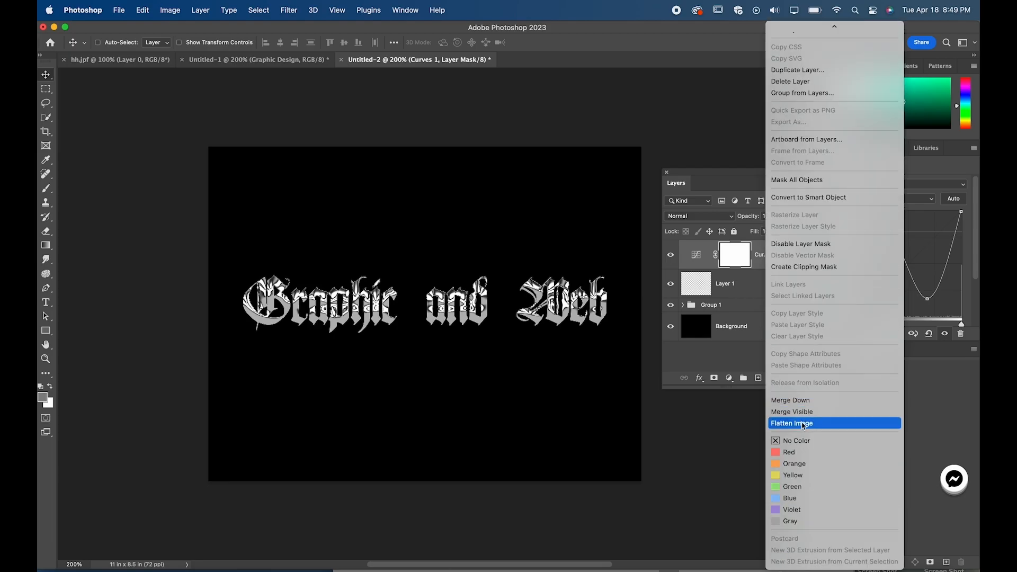
left_click(802, 266)
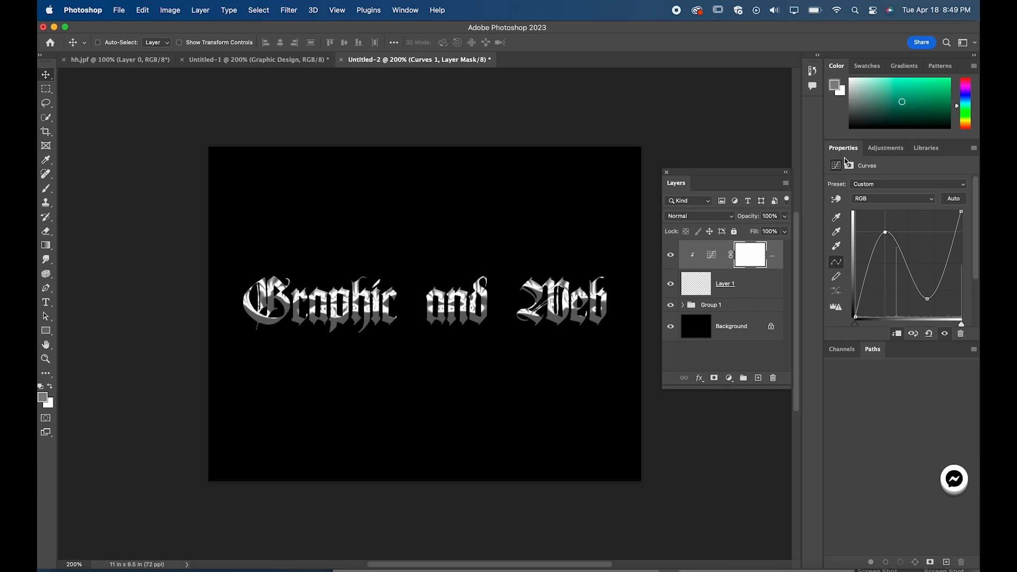
Step: Add an empty layer above the Curves adjustment with a Gradient Map adjustment layer on top, clipped to that empty layer
left_click(757, 377)
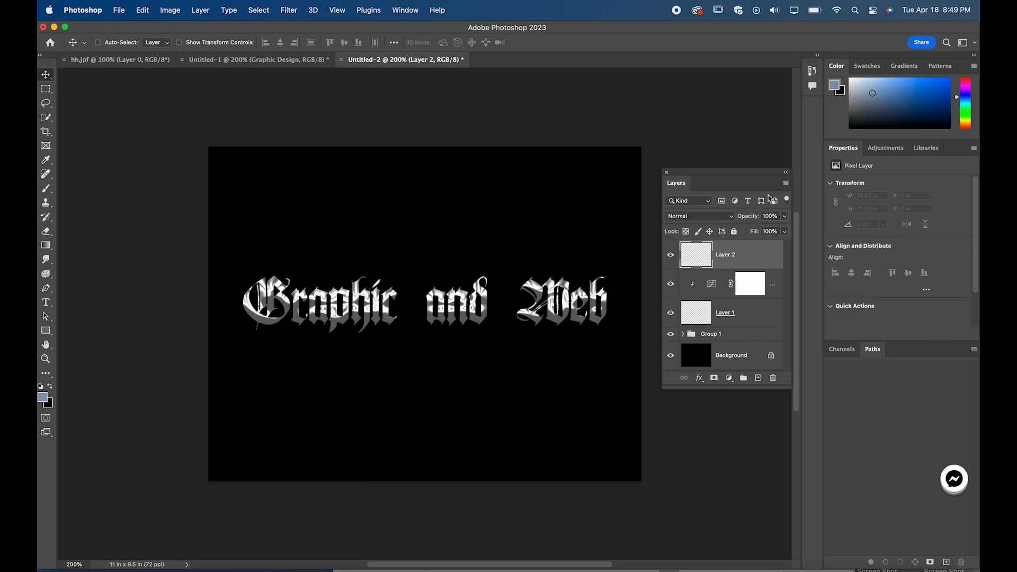
left_click(886, 148)
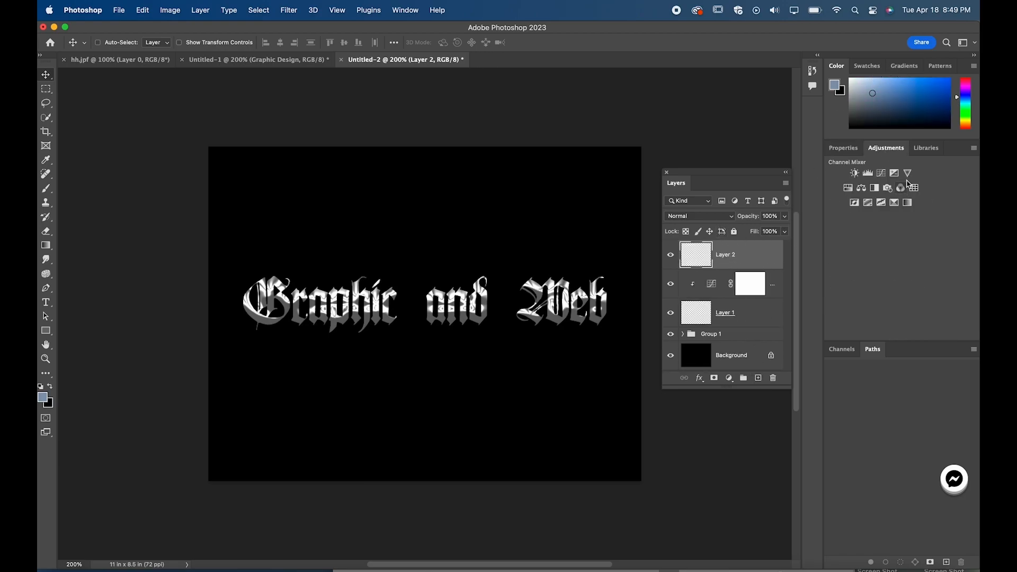
left_click(907, 203)
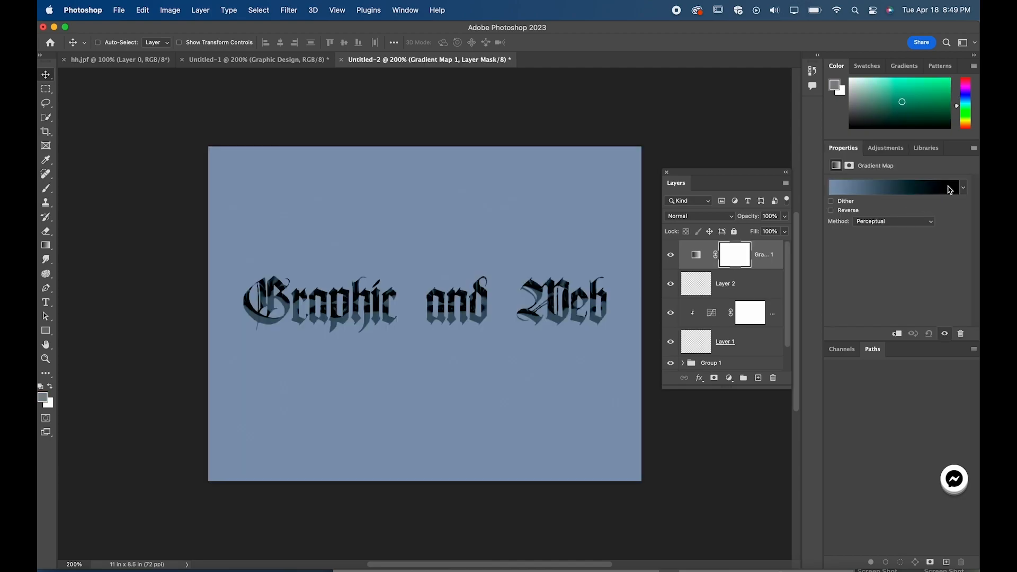
right_click(782, 260)
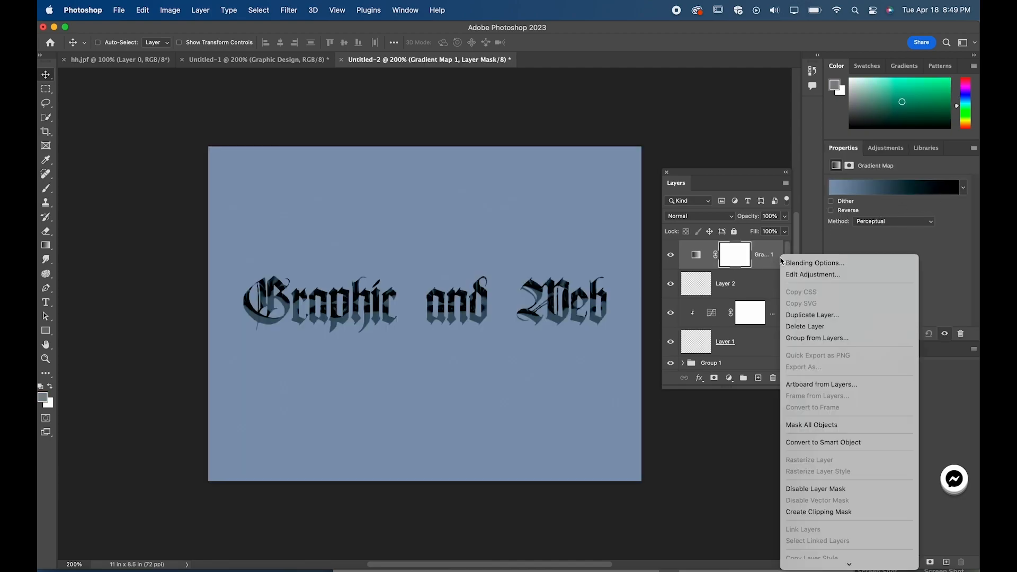
left_click(829, 512)
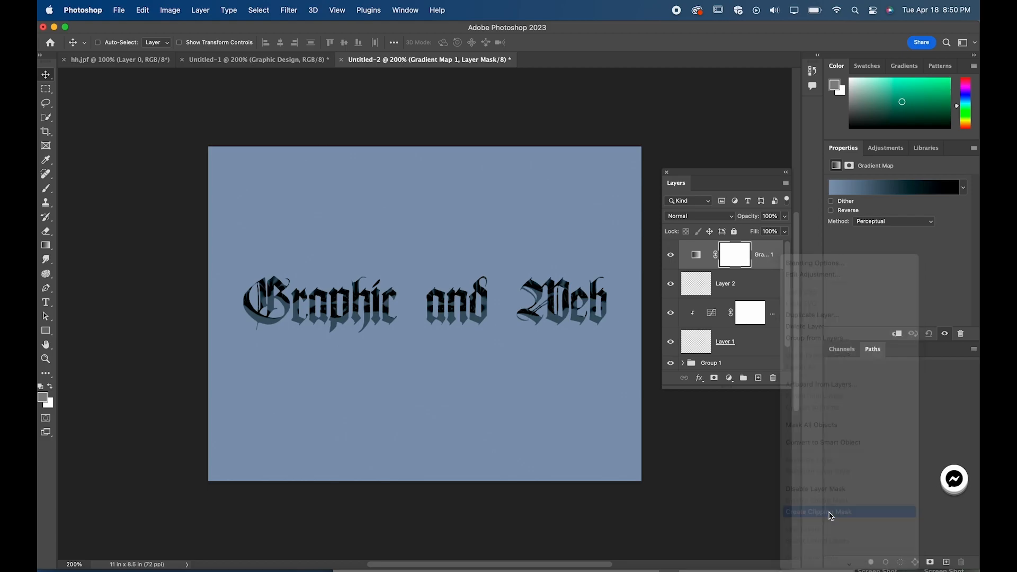
Step: Delete the two empty layers beneath the Gradient Map and Curves adjustment layers
left_click(933, 192)
left_click(254, 284)
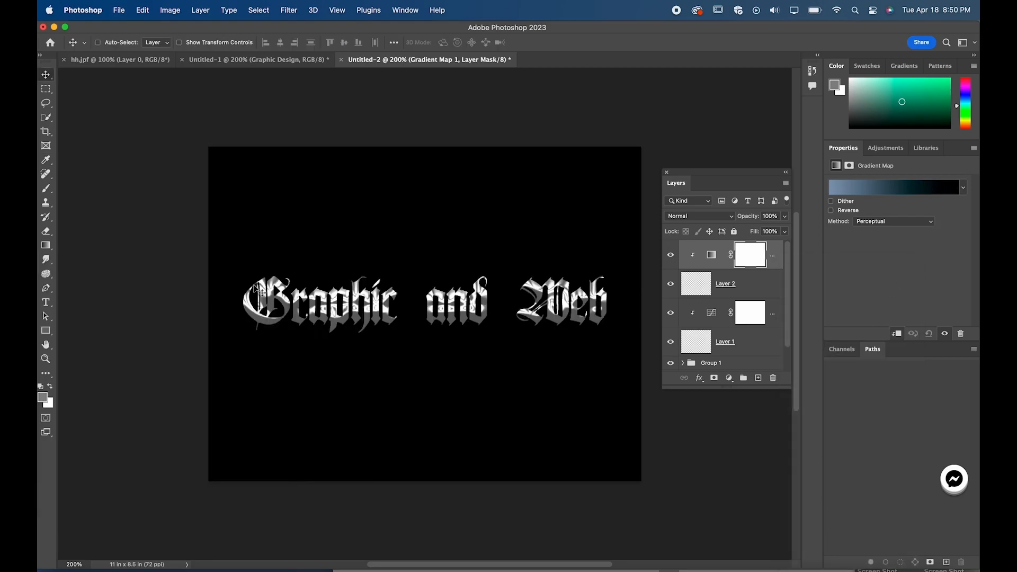
left_click(742, 283)
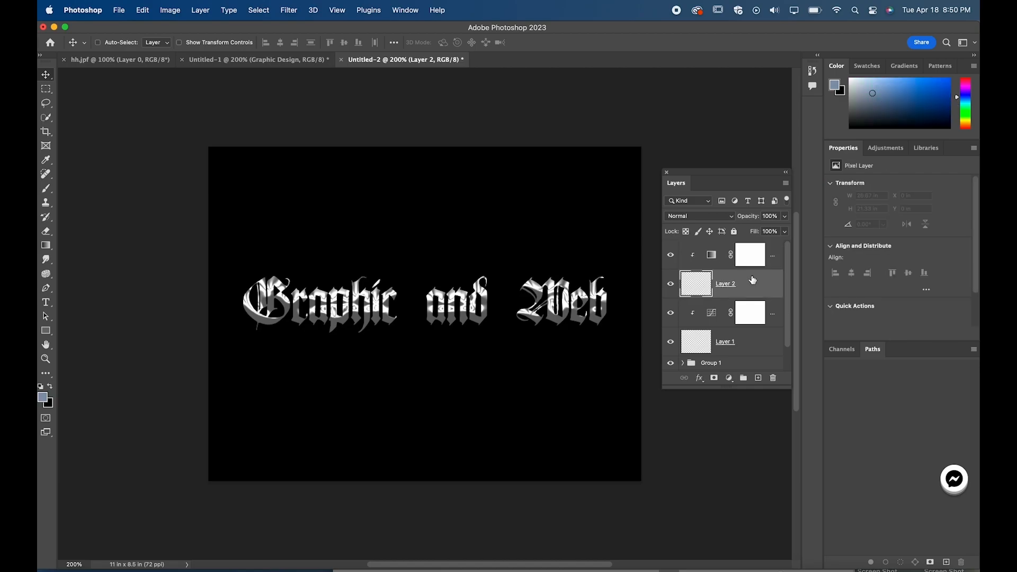
key("BackSpace")
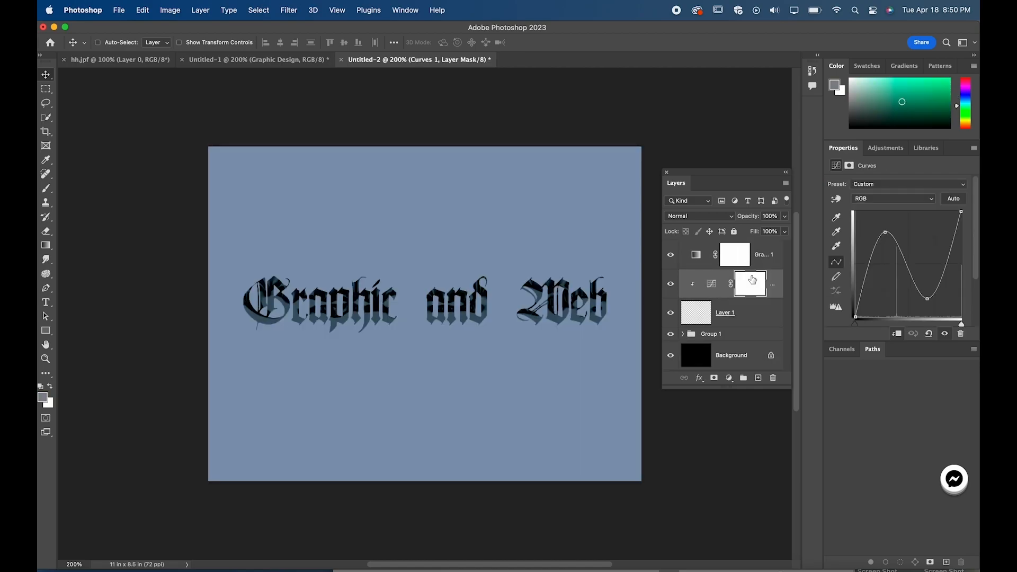
left_click(746, 312)
key("BackSpace")
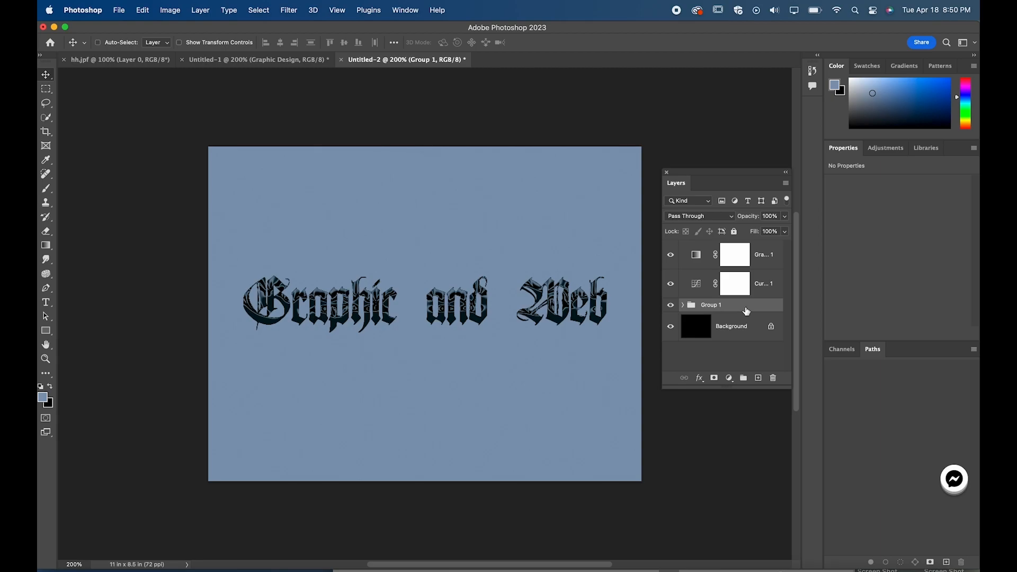
left_click(756, 287)
right_click(756, 286)
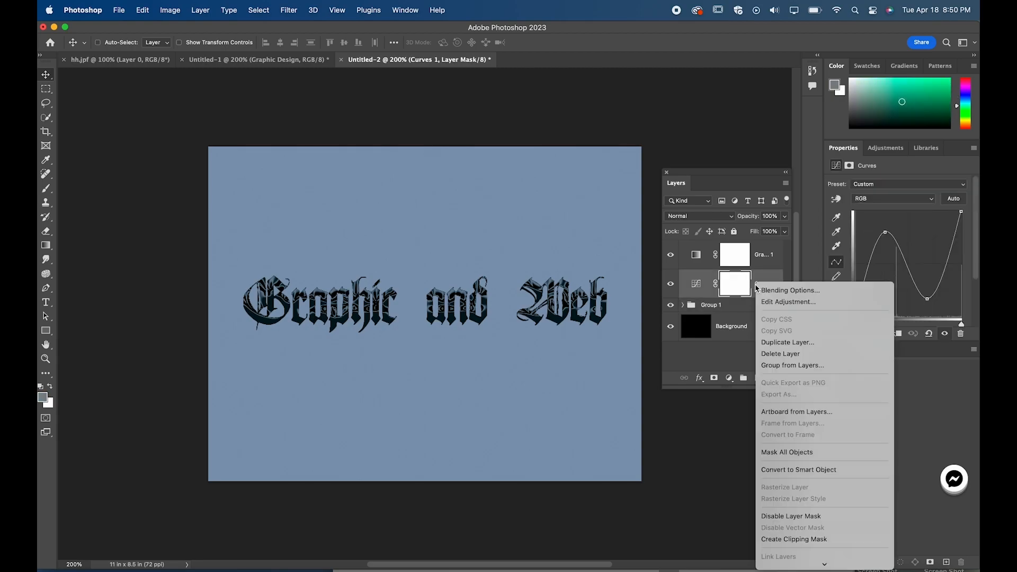
left_click(727, 290)
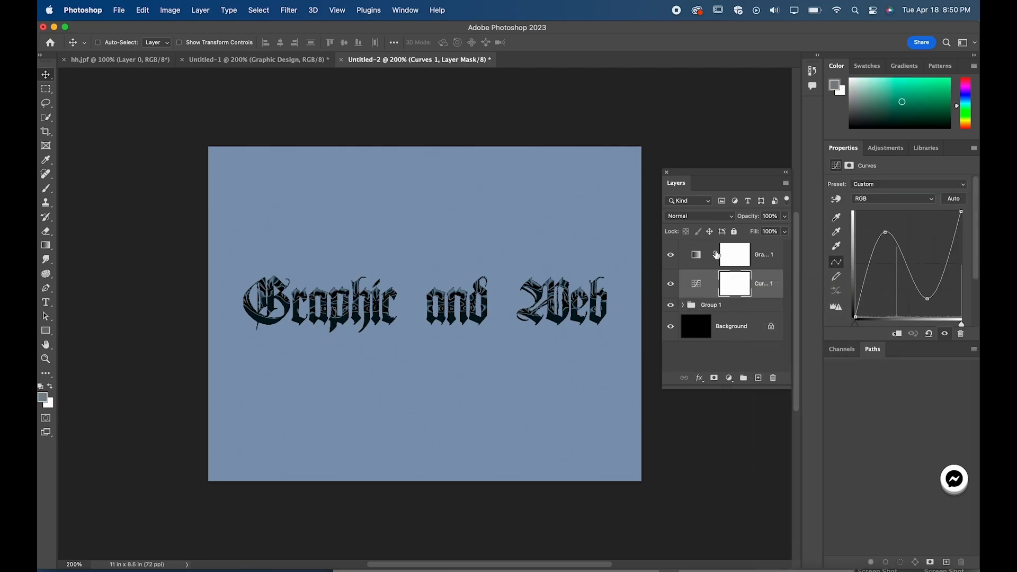
left_click(761, 286)
right_click(761, 286)
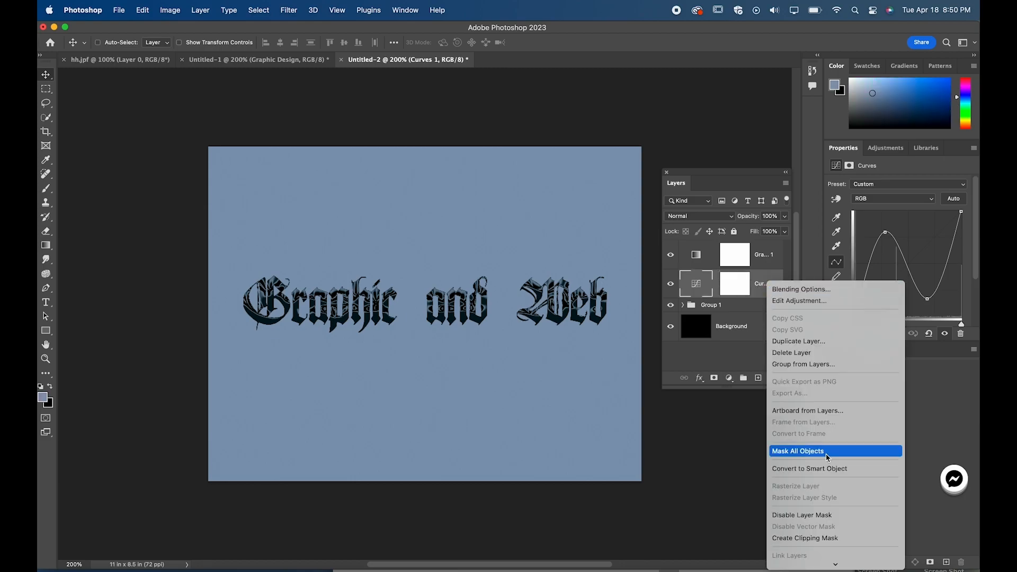
left_click(714, 280)
right_click(707, 284)
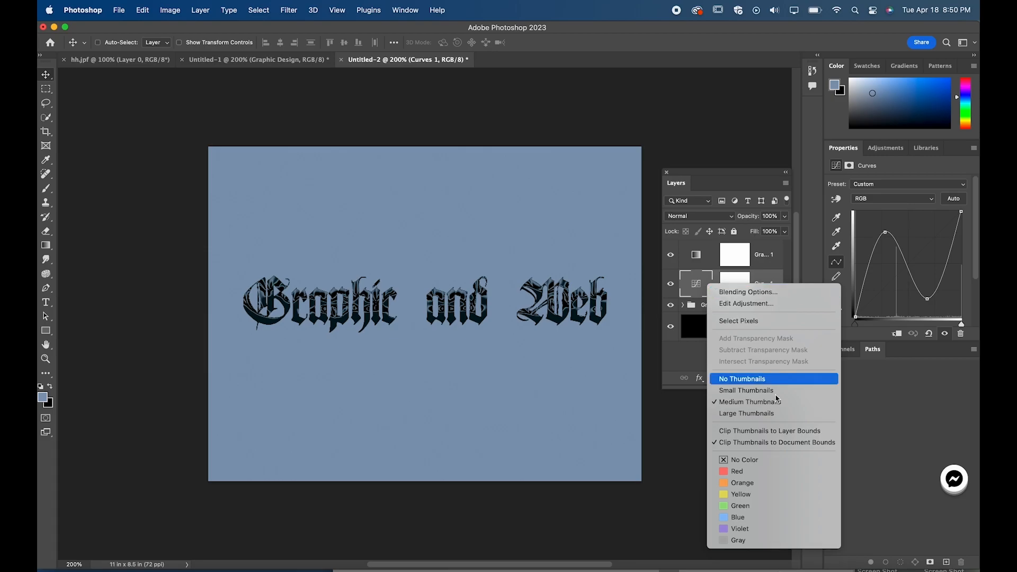
left_click(706, 280)
right_click(719, 280)
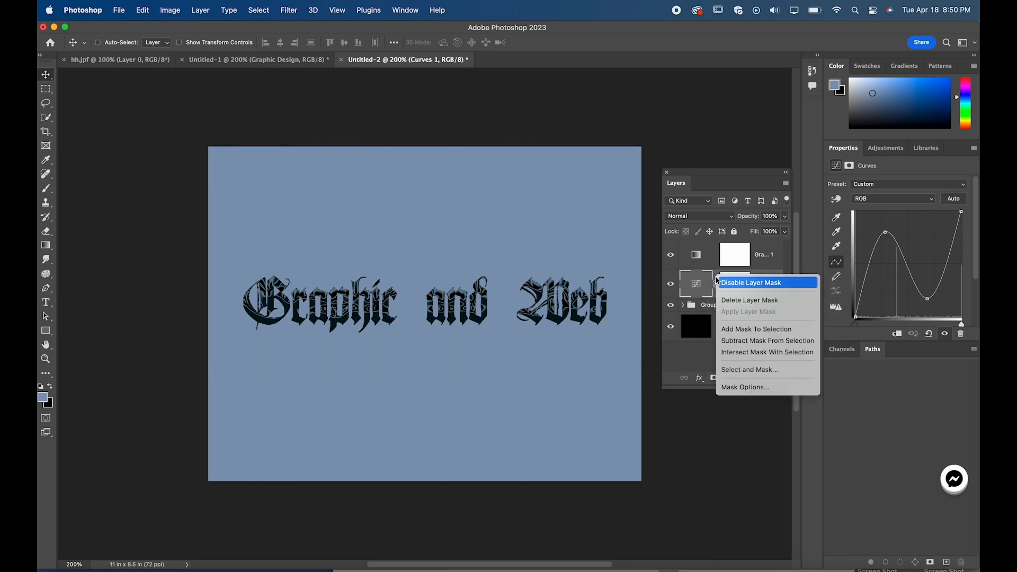
left_click(782, 269)
Step: Clip both the Curves and the Gradient Map adjustment layers to Group 1 with clipping masks
right_click(773, 289)
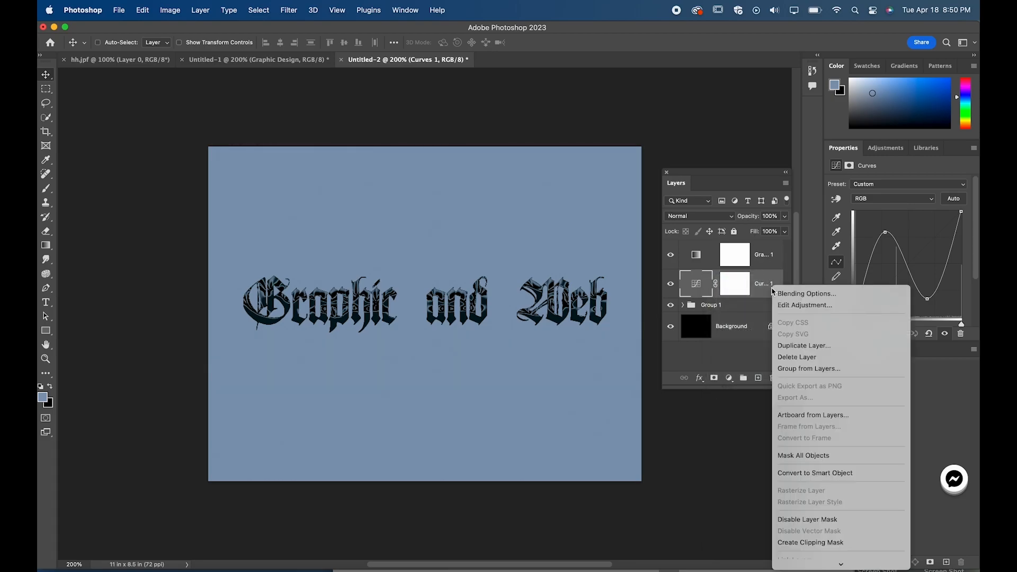
scroll(847, 500, "down", 3)
left_click(845, 498)
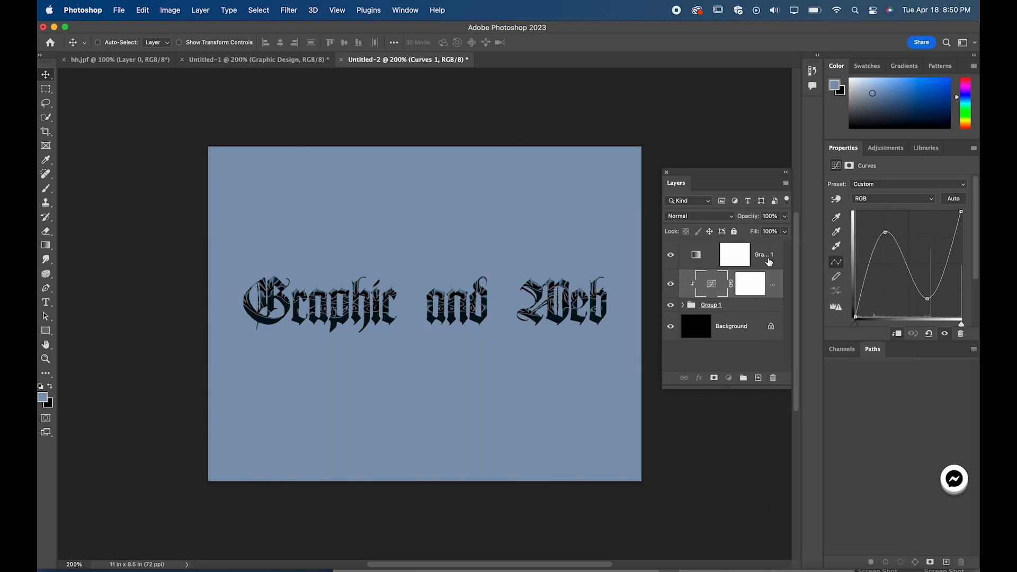
left_click(769, 262)
right_click(769, 261)
left_click(842, 512)
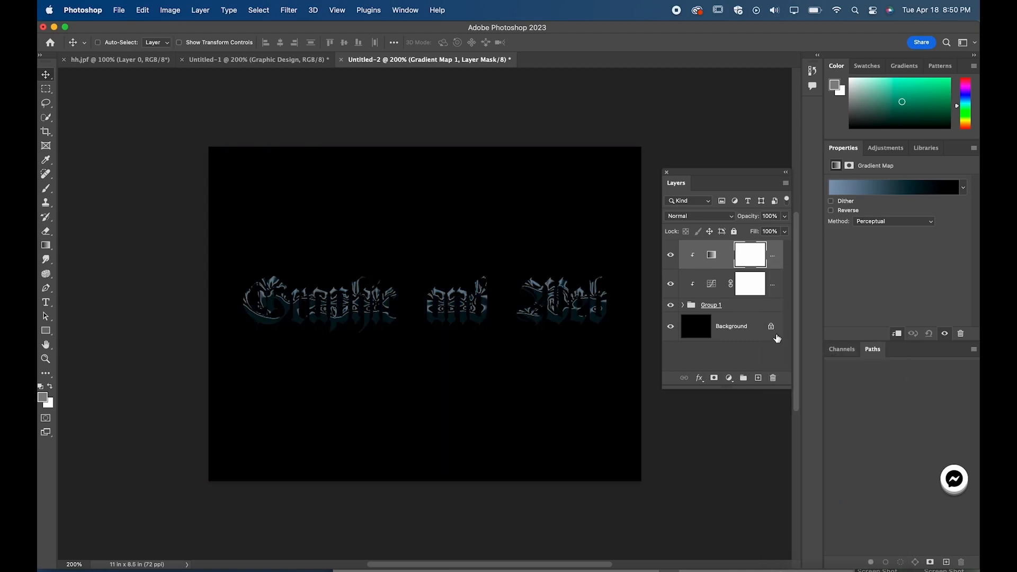
Step: Try the Texturelabs_1980sChrome presets on the Gradient Map, choose the purple, pink and blue one, and test reversing it
left_click(962, 191)
left_click(907, 247)
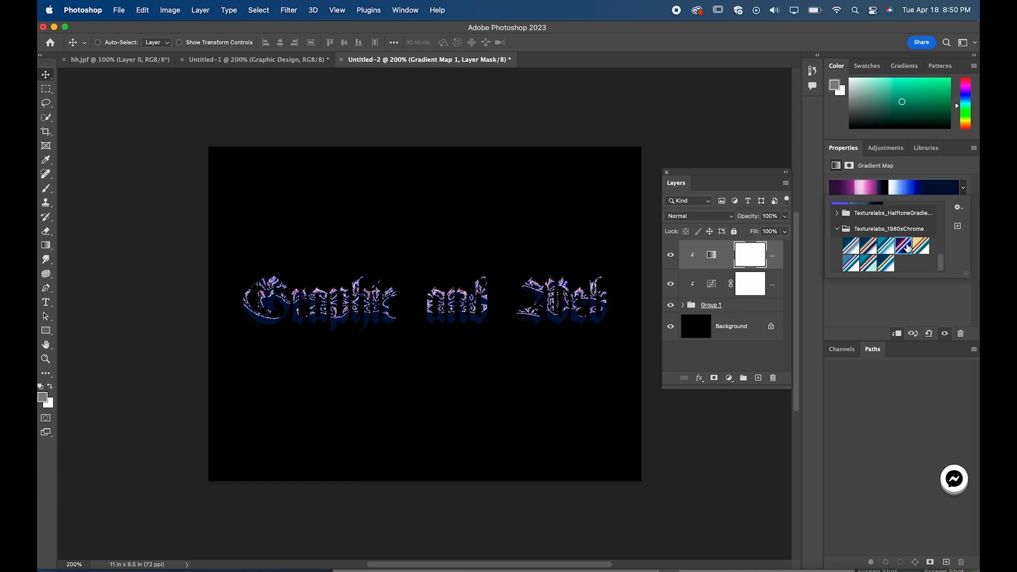
left_click(886, 248)
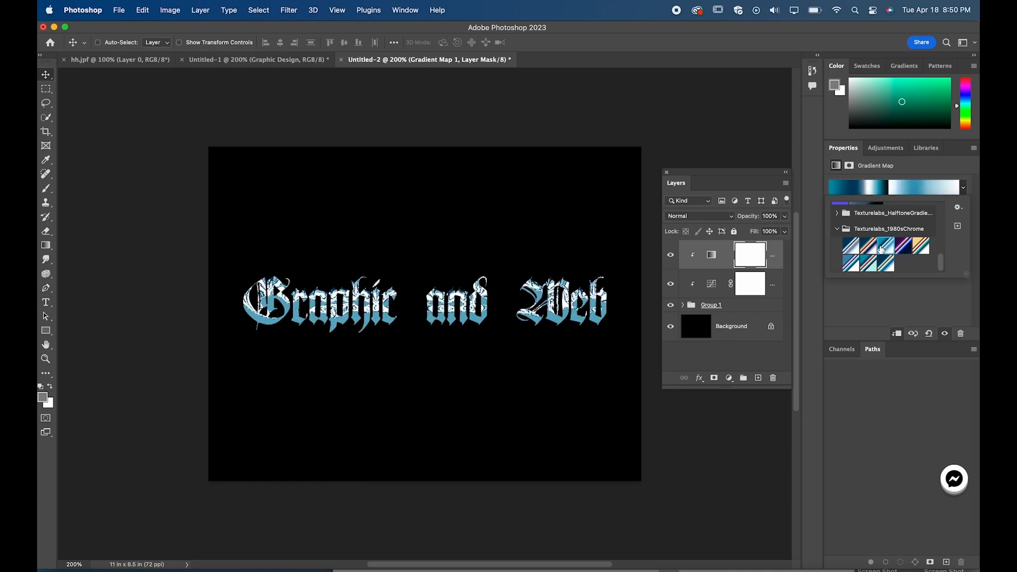
left_click(851, 247)
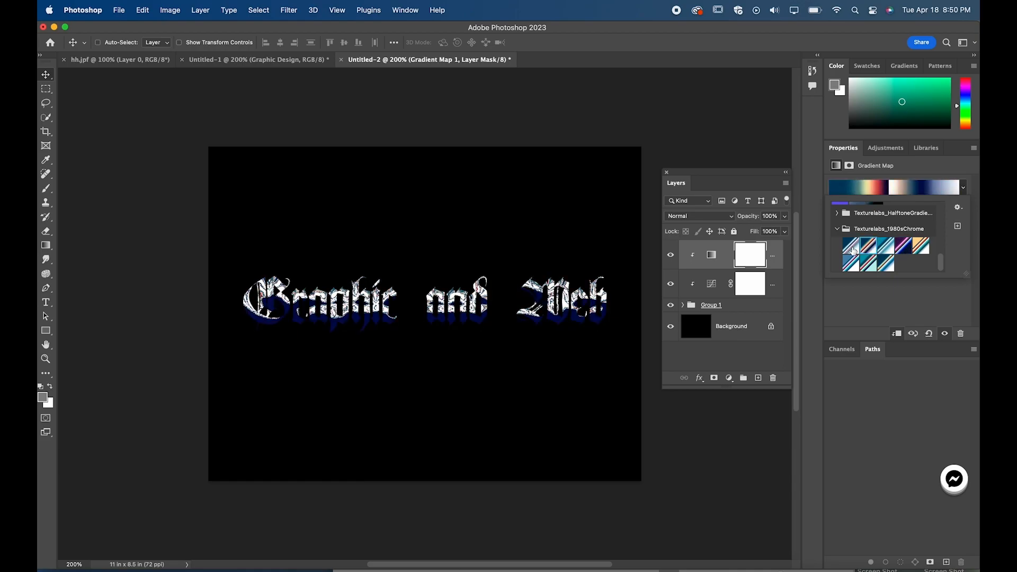
left_click(849, 249)
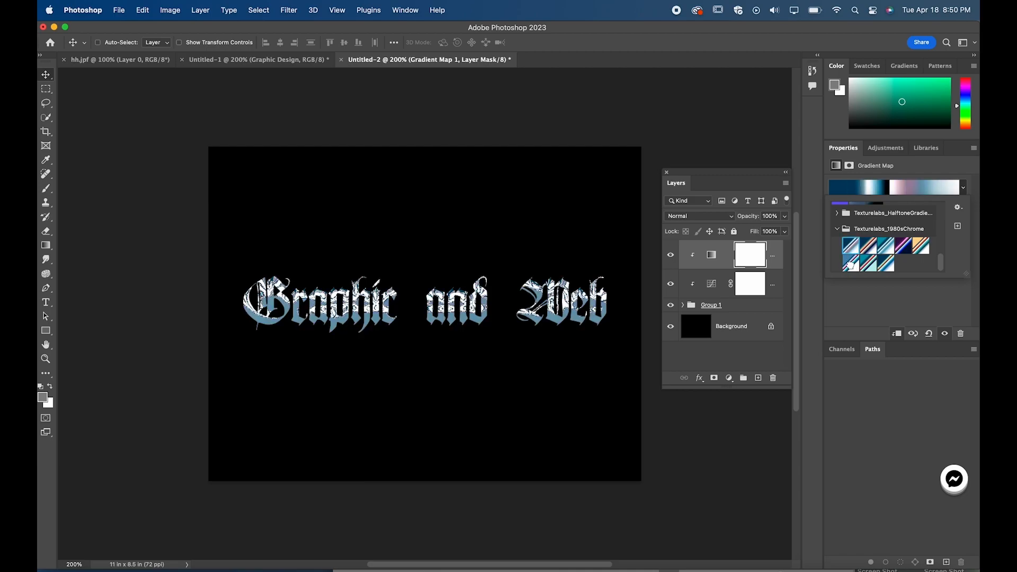
left_click(851, 264)
left_click(869, 264)
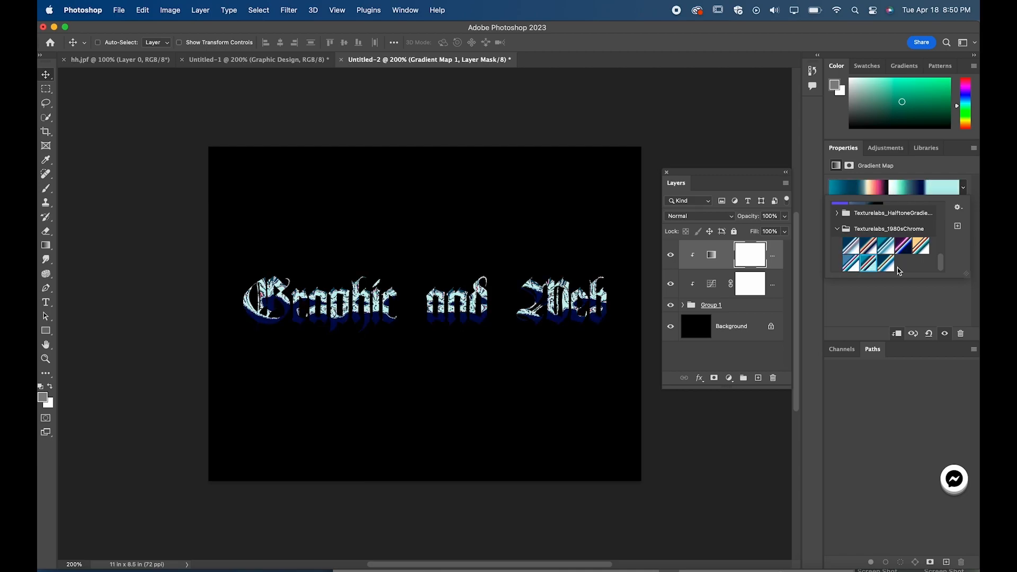
left_click(885, 267)
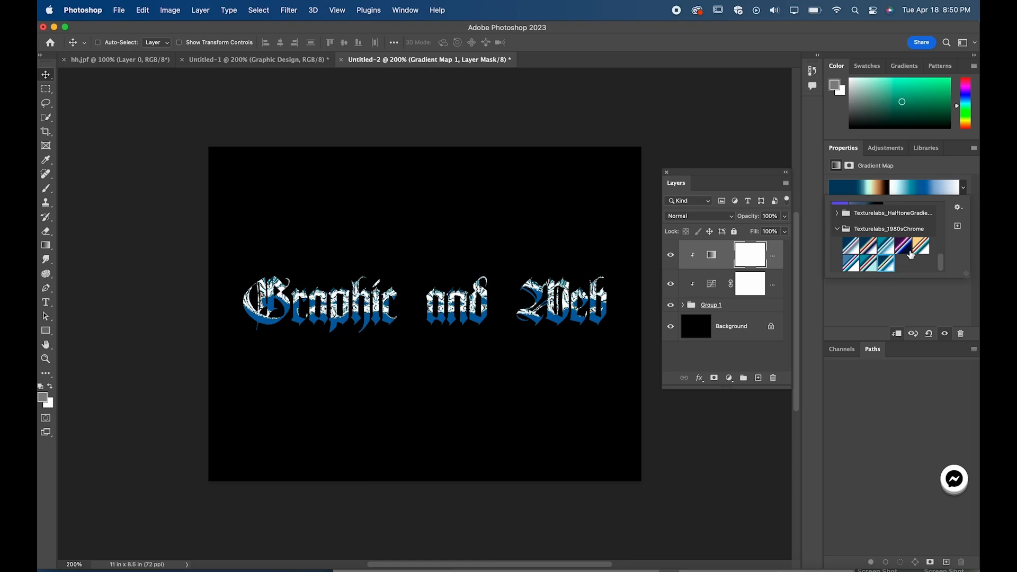
left_click(905, 252)
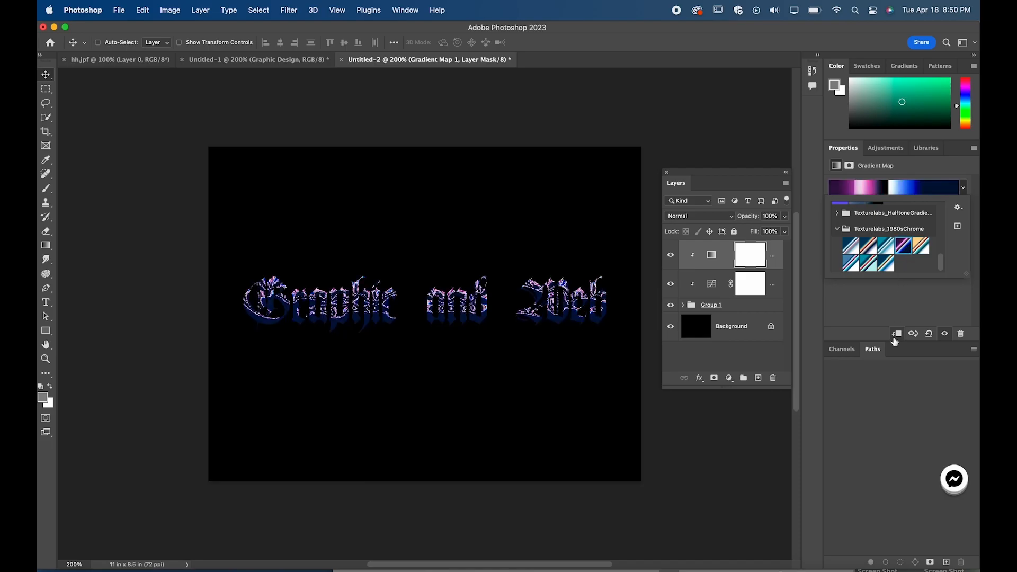
left_click(890, 316)
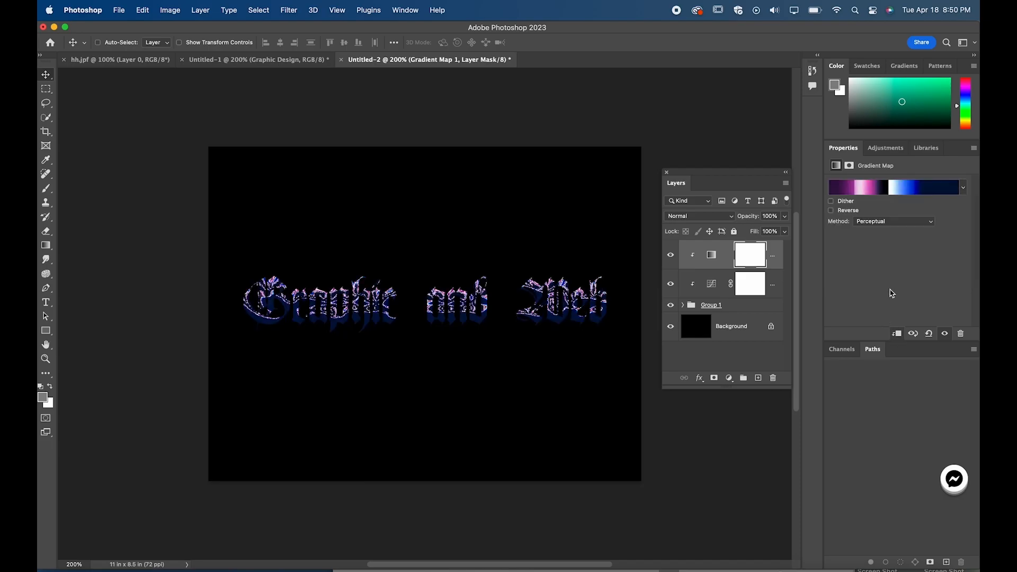
left_click(854, 212)
left_click(853, 213)
Step: Flatten the wave of the Curves adjustment by lowering its shadow peak and raising its highlight dip
left_click(691, 294)
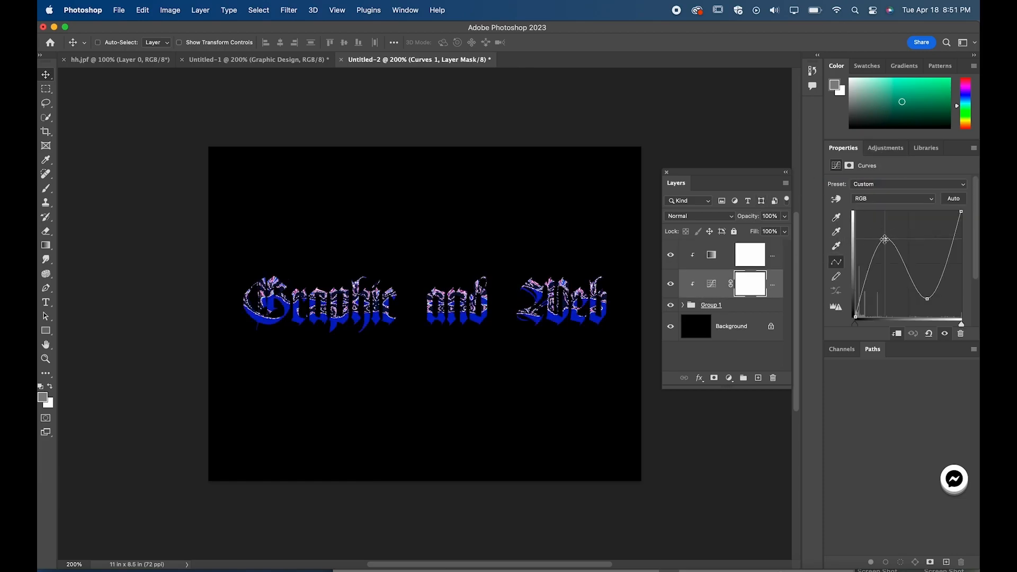
mouse_move(873, 244)
left_mouse_down()
mouse_move(892, 215)
mouse_move(879, 228)
mouse_move(883, 252)
left_mouse_up()
mouse_move(929, 298)
left_mouse_down()
mouse_move(938, 280)
mouse_move(917, 283)
mouse_move(923, 276)
mouse_move(925, 291)
mouse_move(918, 286)
left_mouse_up()
Step: Move the Graphic and Web smart object inside Group 1 down to a Y position of 3.41 in
left_click(691, 306)
left_click(683, 305)
left_click(717, 324)
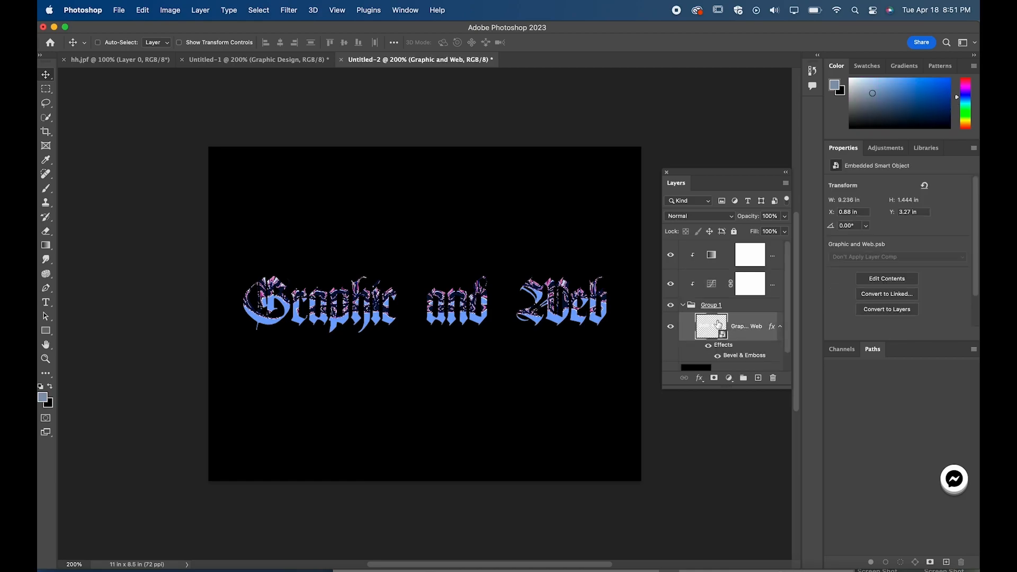
key("shift+Down")
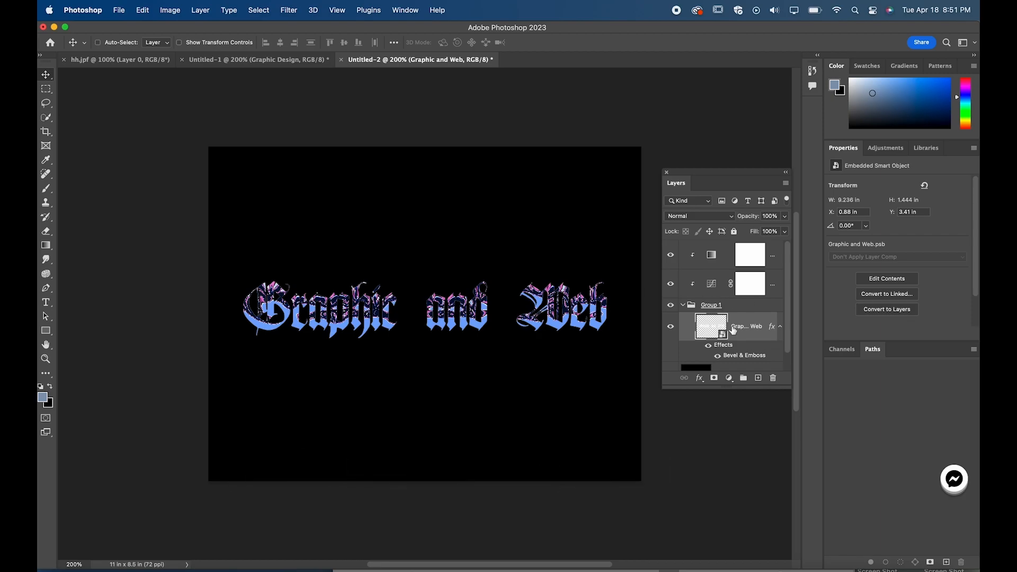
Step: Reduce the Bevel & Emboss size of the Graphic and Web smart object to 5 px
double_click(737, 356)
left_click_drag(733, 228, 729, 233)
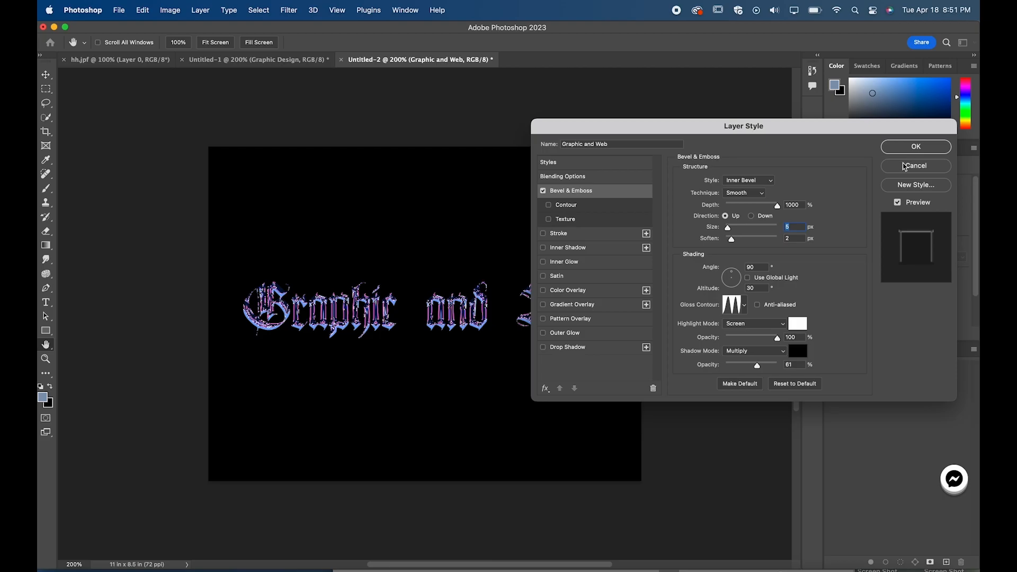
left_click(913, 149)
left_click(894, 149)
Step: Shift the white color stop of the Gradient Map's 80s Chrome Four gradient slightly toward the blue end
left_click(717, 288)
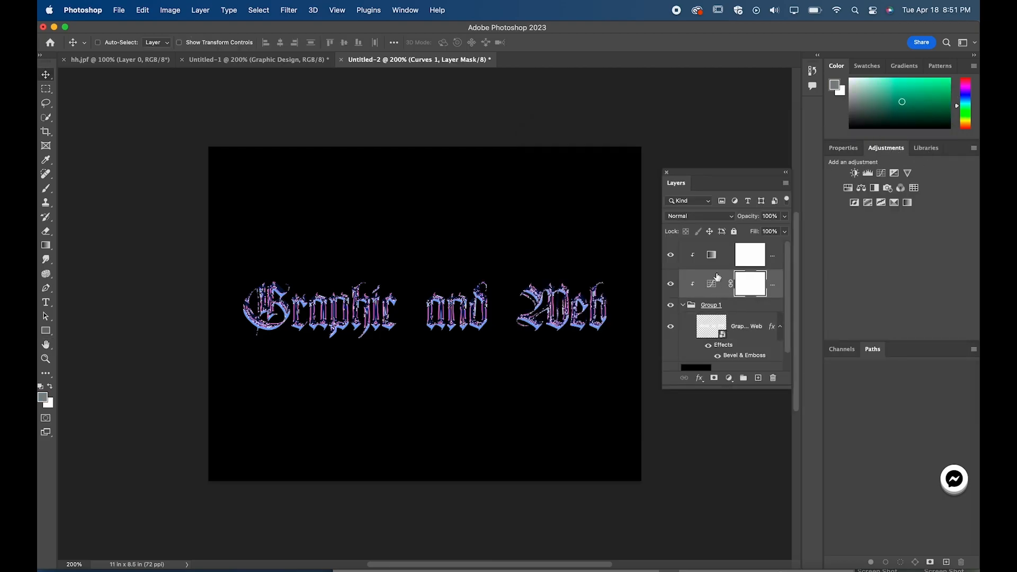
left_click(711, 255)
left_click(890, 187)
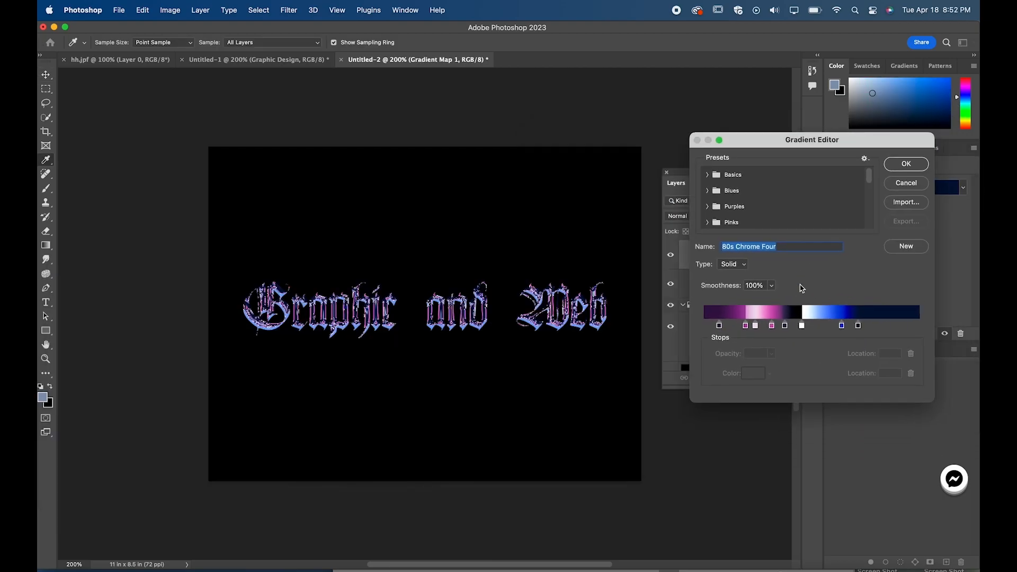
left_click(801, 325)
mouse_move(801, 326)
left_mouse_down()
mouse_move(835, 329)
mouse_move(815, 332)
left_mouse_up()
left_click(914, 164)
Step: Compare more Texturelabs_1980sChrome presets on the Gradient Map and apply the teal, white and light blue one
left_click(963, 187)
left_click(853, 261)
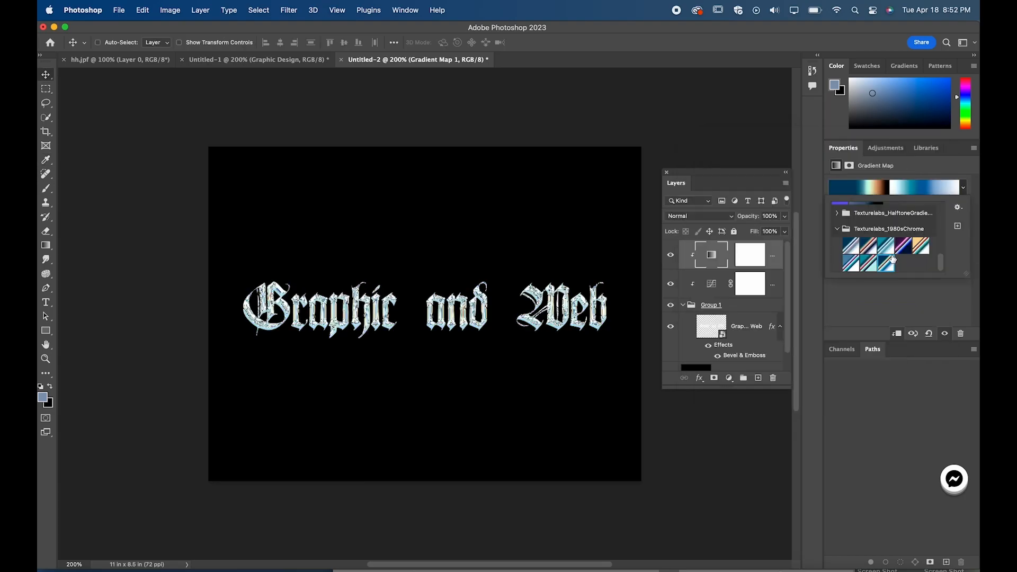
left_click(866, 252)
left_click(903, 245)
left_click(885, 246)
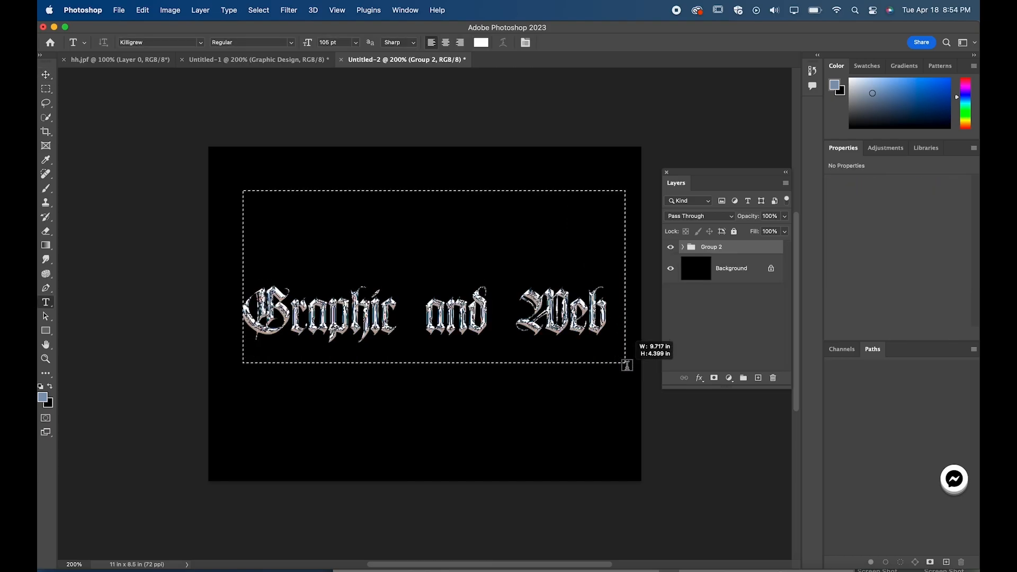
Step: Add a white paragraph text reading "Graphic and Web" in 105 pt Killigrew above the chrome lettering
left_click_drag(627, 365, 629, 374)
type("Gr")
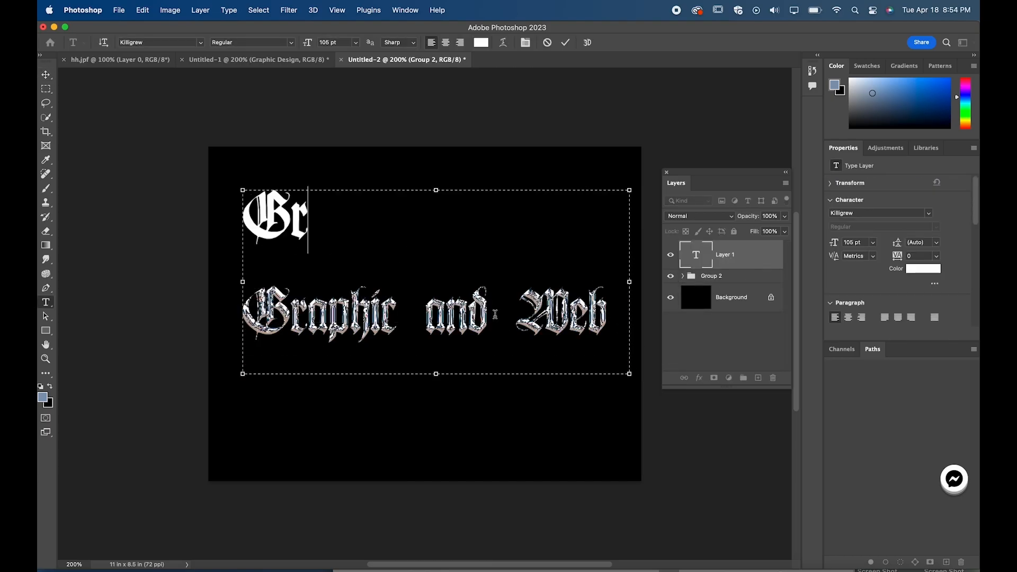
type("aphic and Web")
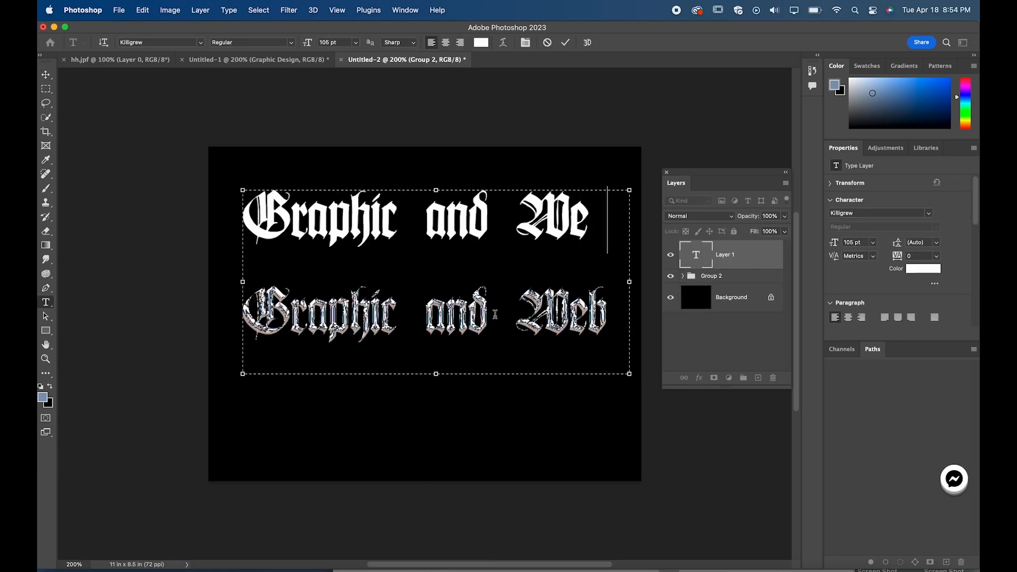
left_click(47, 75)
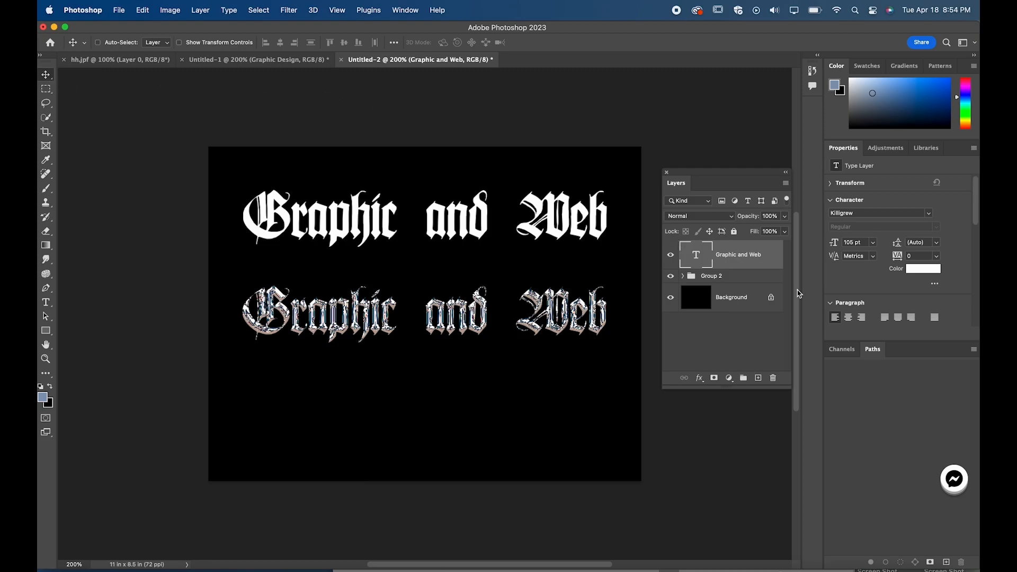
Step: Convert the white Graphic and Web text layer to a smart object and apply a Gaussian Blur to it
right_click(745, 258)
left_click(797, 403)
left_click(270, 12)
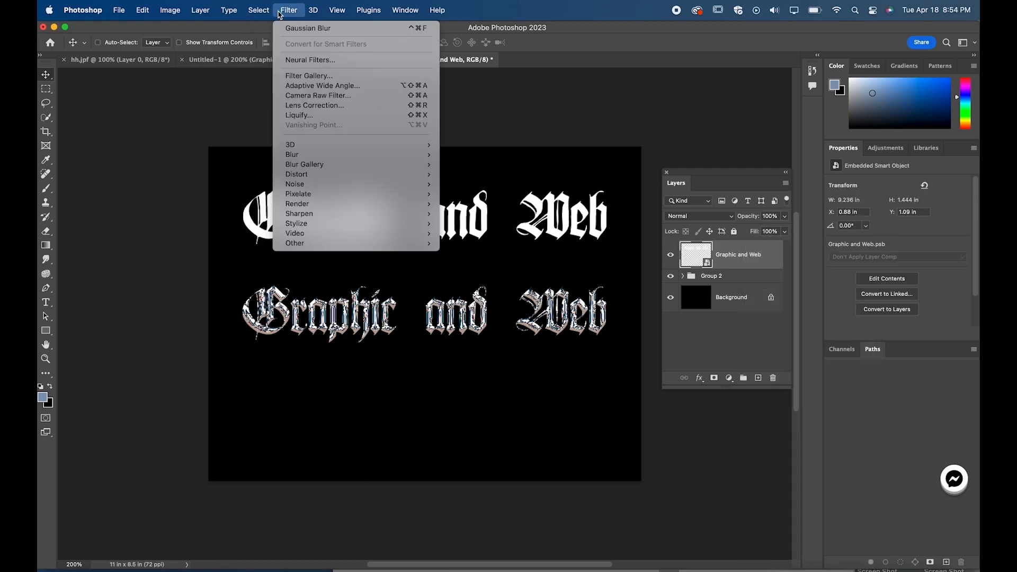
left_click(297, 28)
mouse_move(546, 286)
left_mouse_down()
mouse_move(557, 286)
mouse_move(550, 287)
left_mouse_up()
left_click(649, 143)
Step: Move the blurred text down 2.444 in onto the chrome lettering and lower its opacity to about 49%
left_click_drag(485, 193, 486, 289)
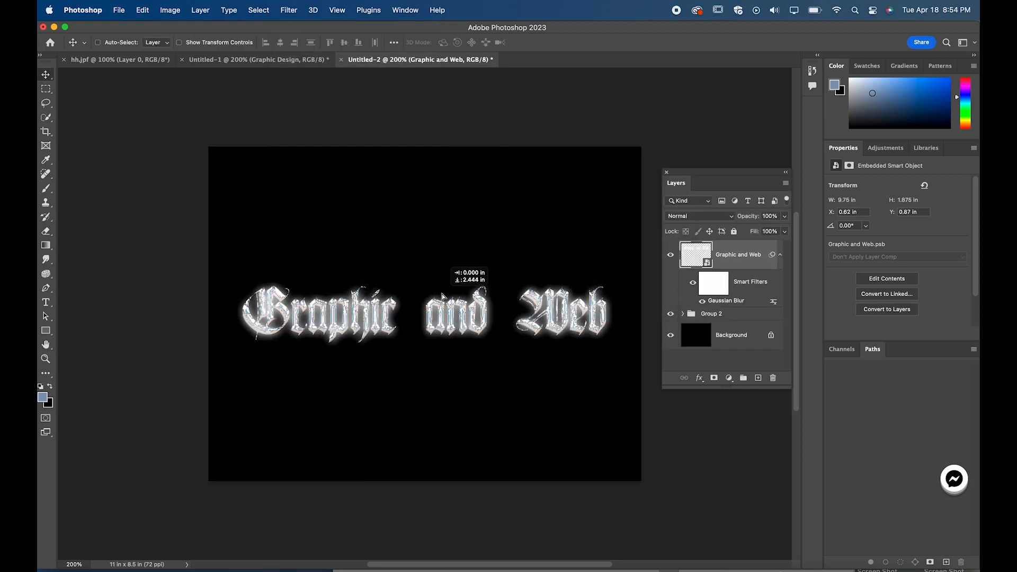
left_click(785, 217)
left_click_drag(786, 230, 758, 232)
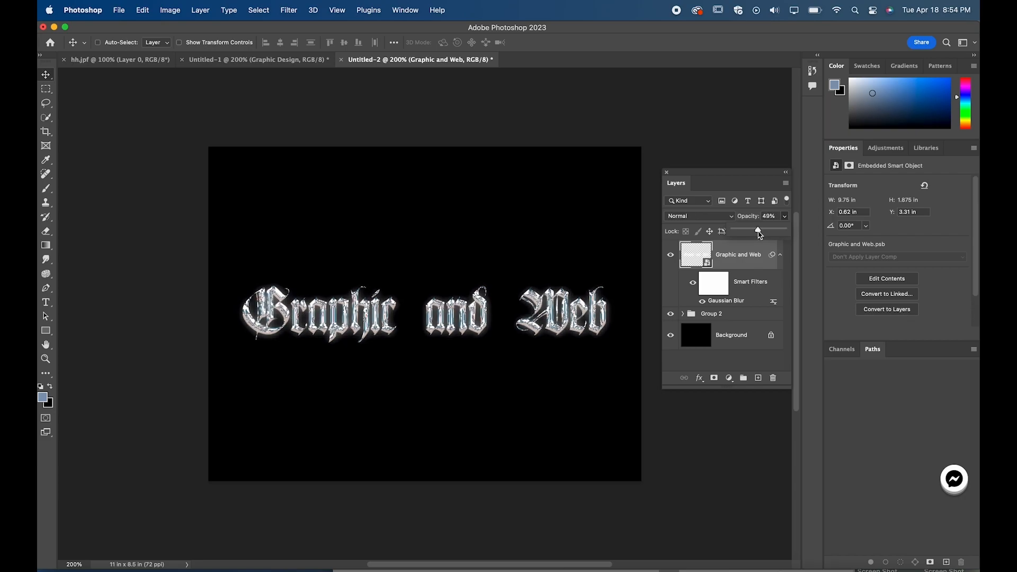
Step: Apply the purple, pink and blue Texturelabs_1980sChrome preset to the Gradient Map inside Group 2
left_click(718, 316)
left_click(683, 314)
scroll(707, 321, "down", 2)
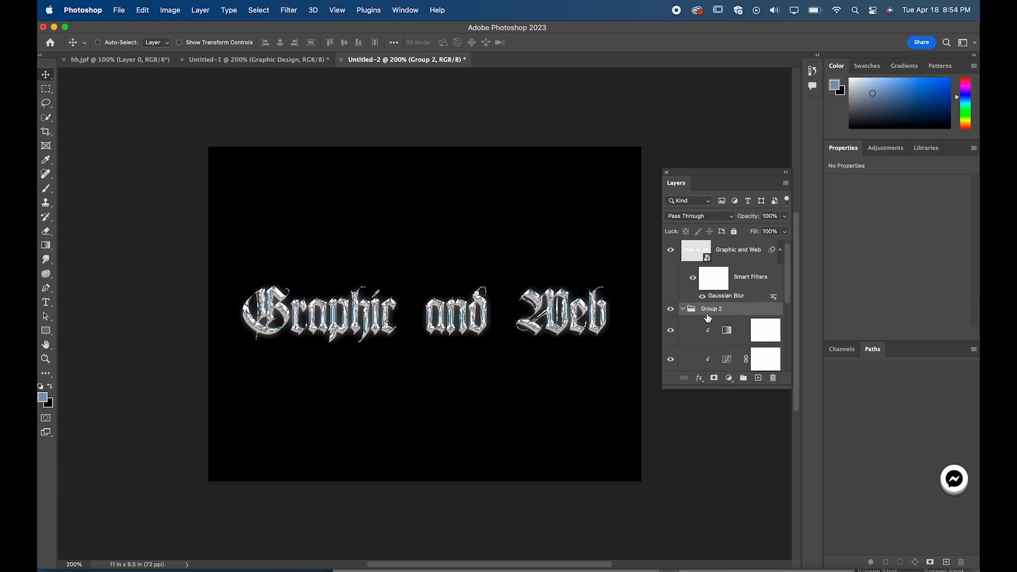
left_click(731, 317)
left_click(962, 188)
left_click(903, 245)
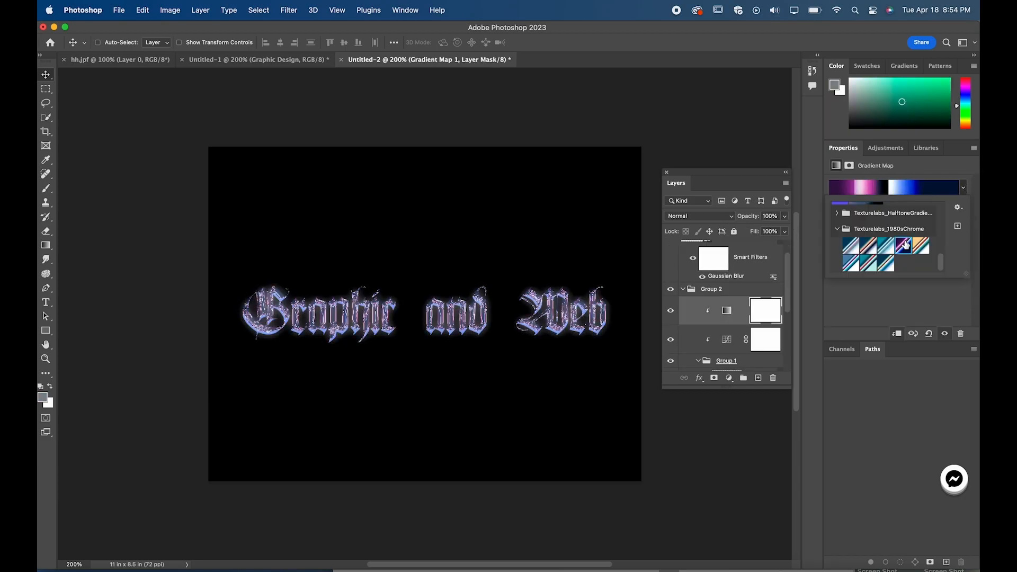
Step: Set the opacity of the blurred Graphic and Web layer to 32%, keeping its Normal blend mode
scroll(731, 318, "up", 2)
left_click(739, 255)
left_click(785, 216)
mouse_move(756, 230)
left_mouse_down()
mouse_move(743, 232)
mouse_move(764, 234)
left_mouse_up()
left_click(699, 216)
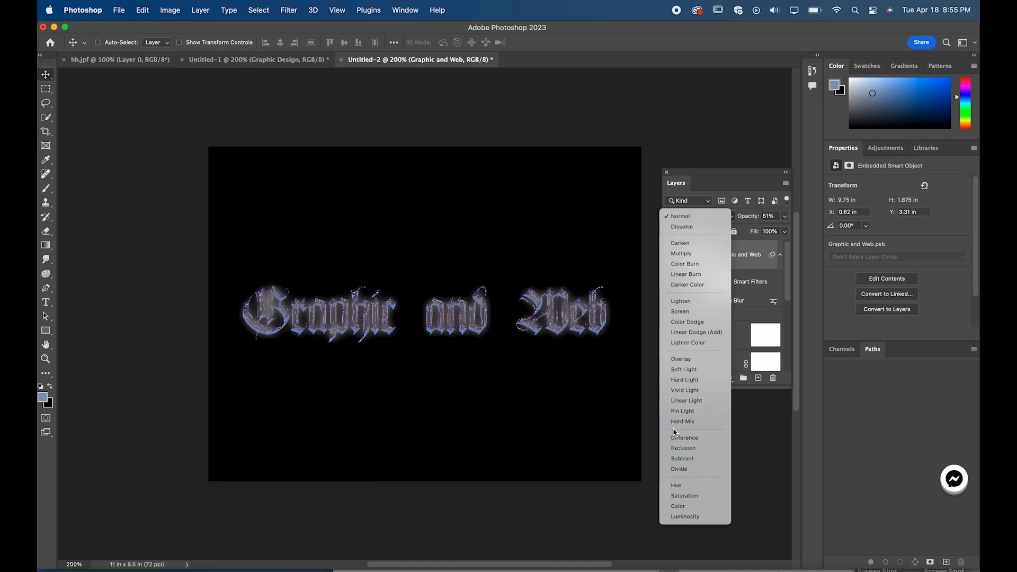
key("Escape")
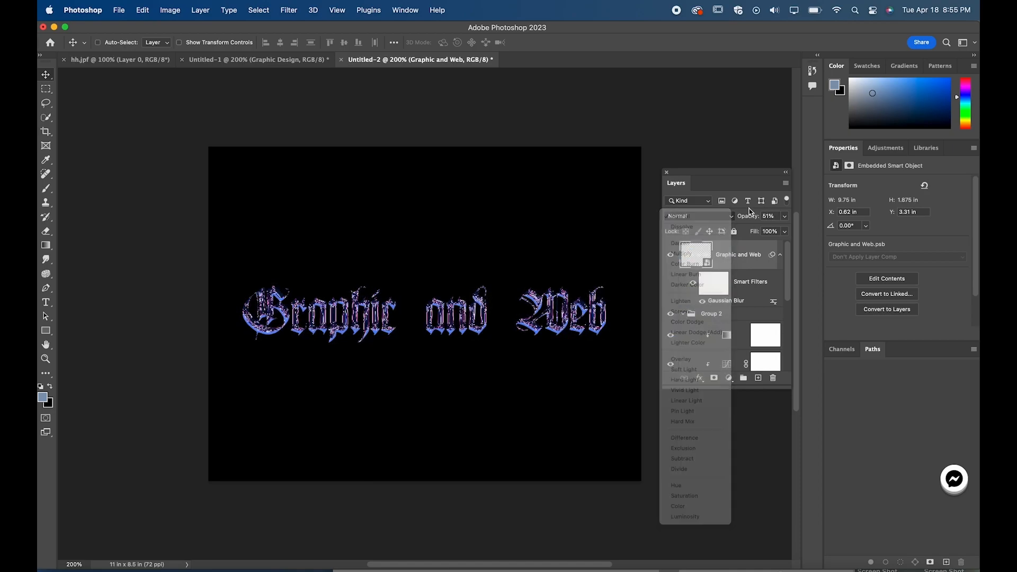
left_click(784, 216)
left_click_drag(759, 230, 752, 231)
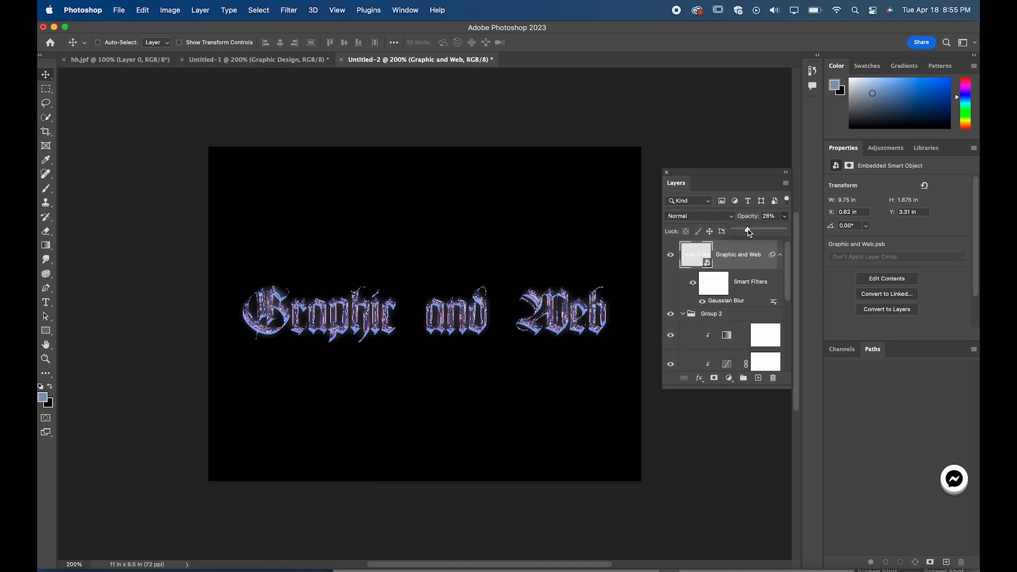
left_click(502, 197)
Step: Add a new layer above the blurred text, fill it with a vertical blue gradient, and collapse Group 2
left_click(758, 379)
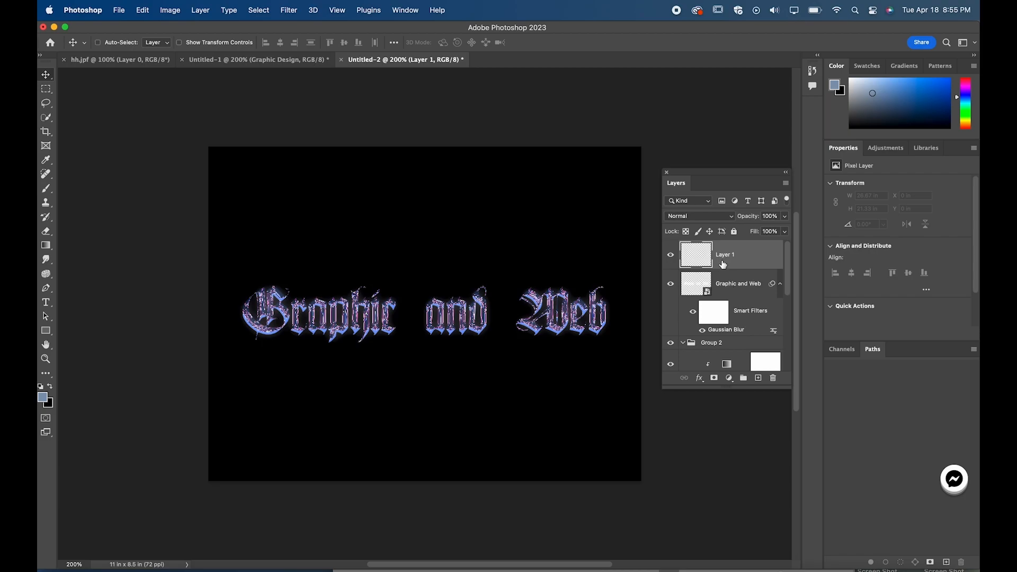
left_click(46, 246)
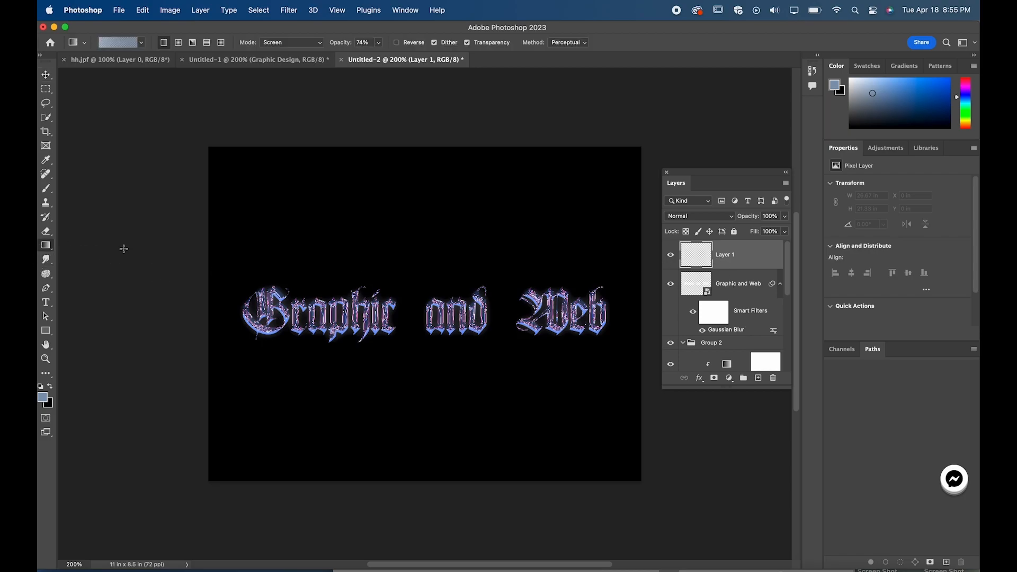
left_click_drag(413, 133, 417, 521)
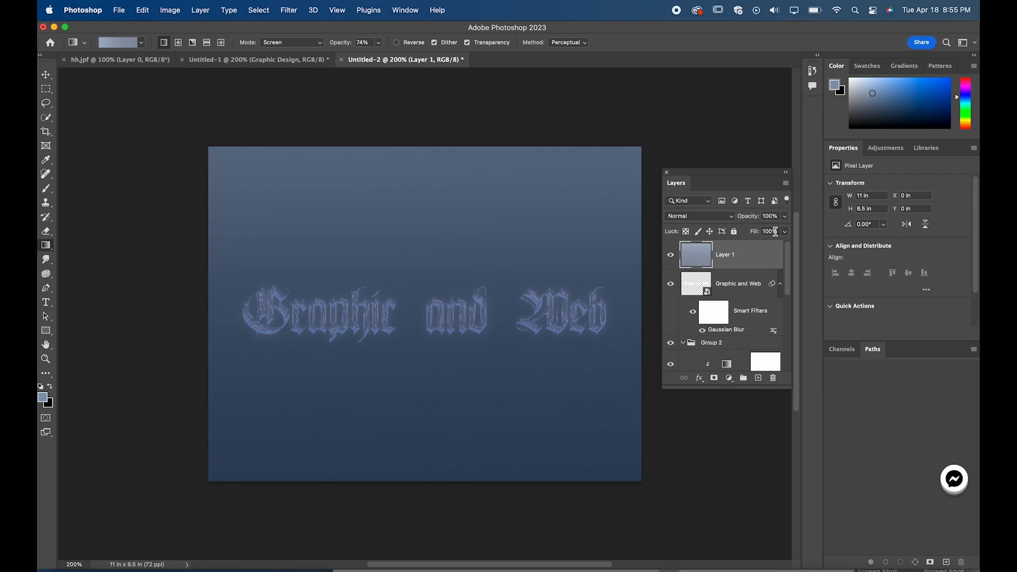
left_click(726, 286)
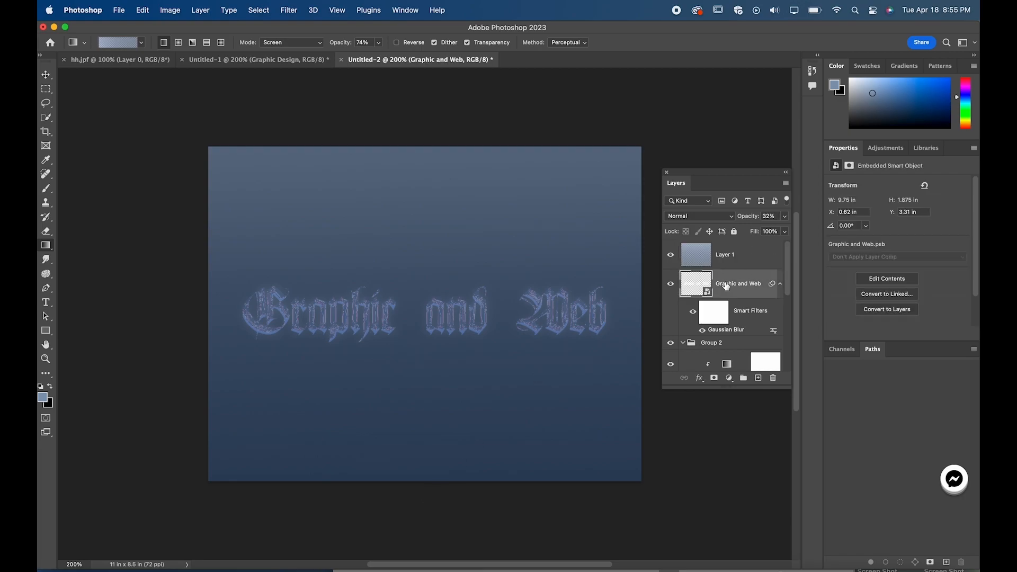
left_click(683, 344)
left_click(713, 262)
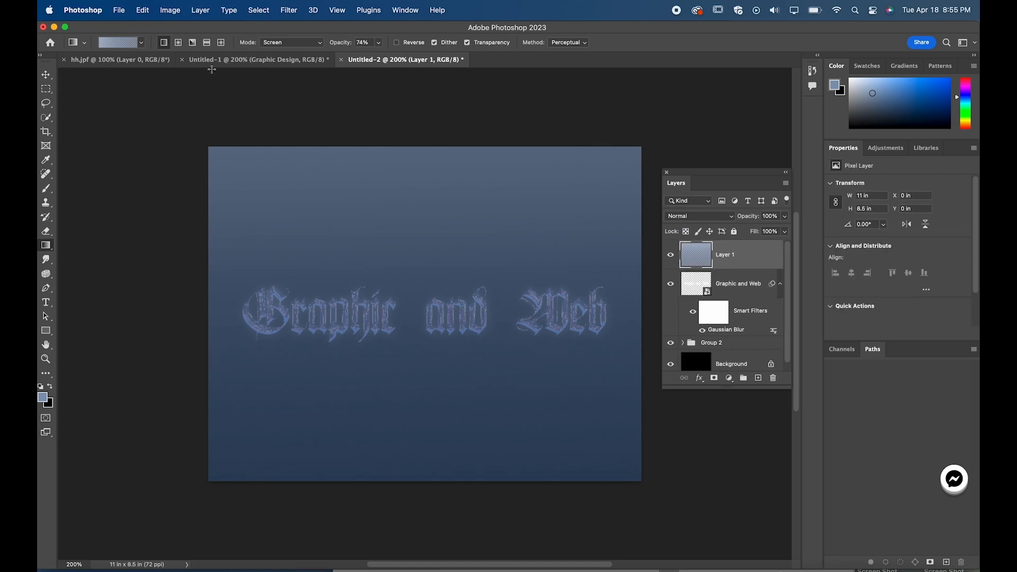
Step: Try the dark blue-black gradient preset from top to bottom over Layer 1, and undo both gradient fills
left_click(142, 42)
left_click(133, 99)
scroll(133, 109, "up", 1)
left_click(72, 75)
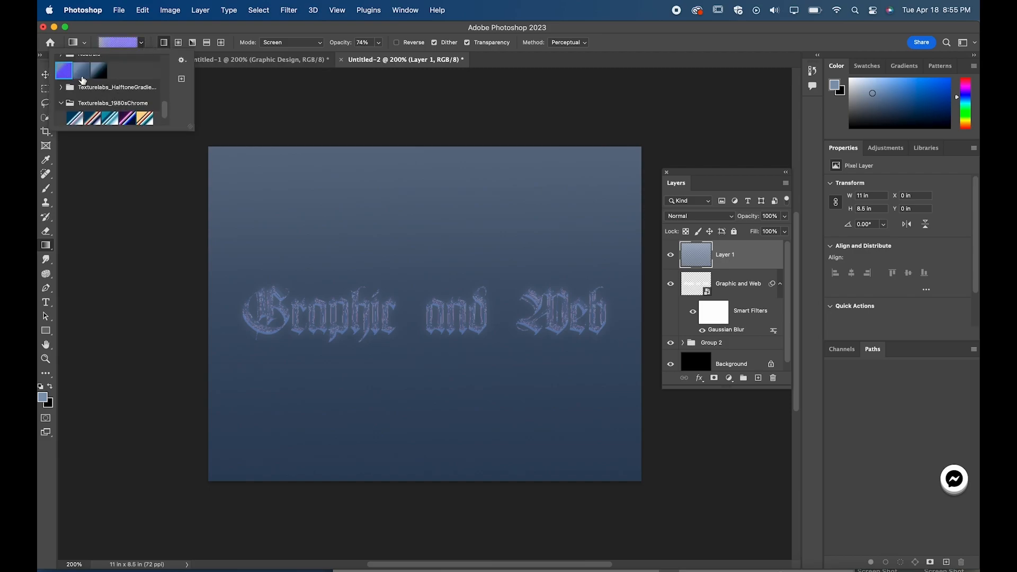
scroll(74, 79, "up", 1)
left_click(99, 100)
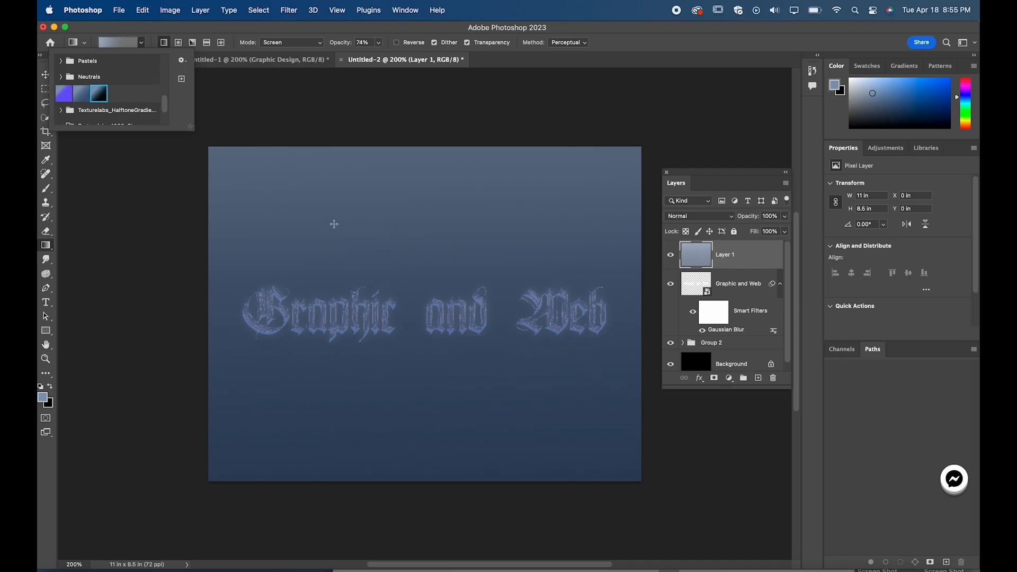
left_click(406, 143)
left_click_drag(405, 143, 401, 509)
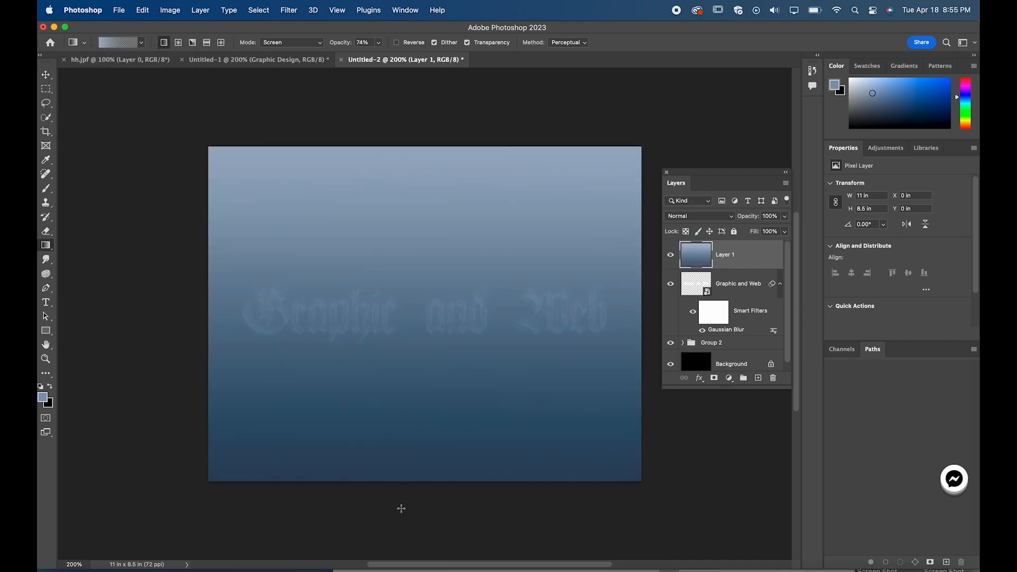
key("super+z")
key("super+z")
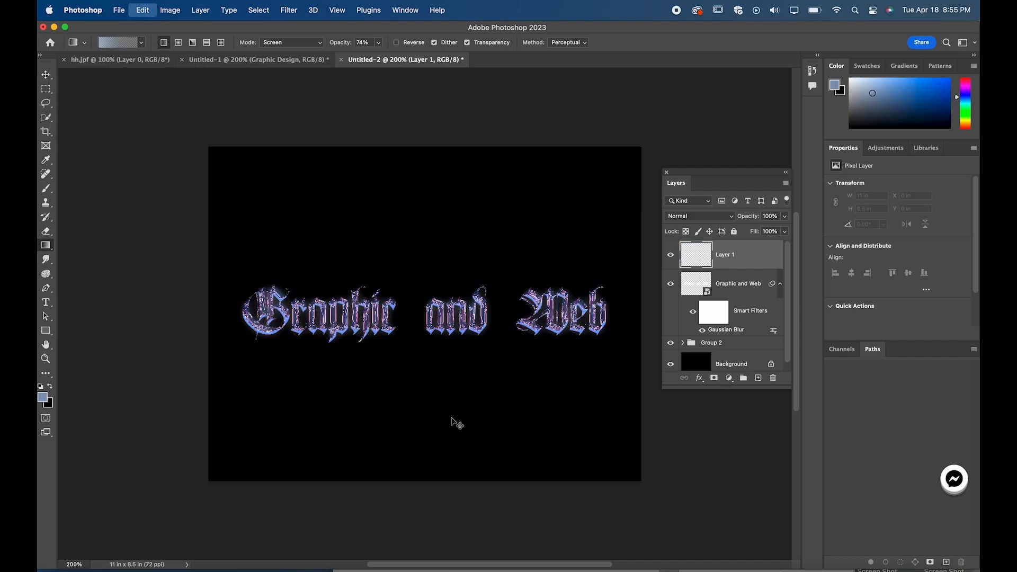
Step: Fill the empty Layer 1 from top to bottom with the dark blue-black gradient preset
left_click(142, 43)
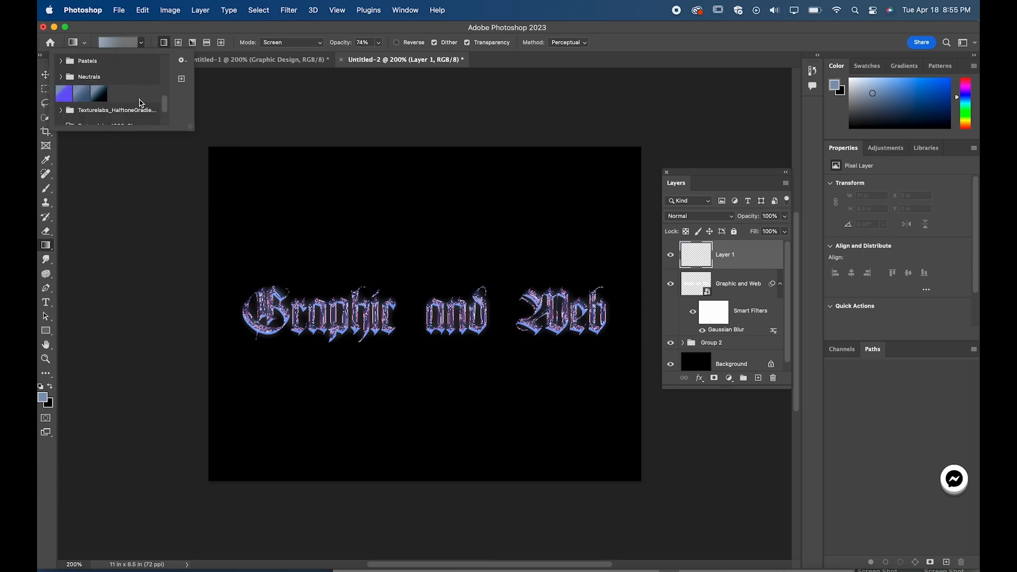
left_click(96, 92)
left_click(418, 132)
left_click_drag(418, 132, 408, 508)
Step: Lower the gradient layer's opacity to 42% and move it beneath Group 2, just above the Background
left_click(785, 216)
left_click_drag(764, 232, 758, 232)
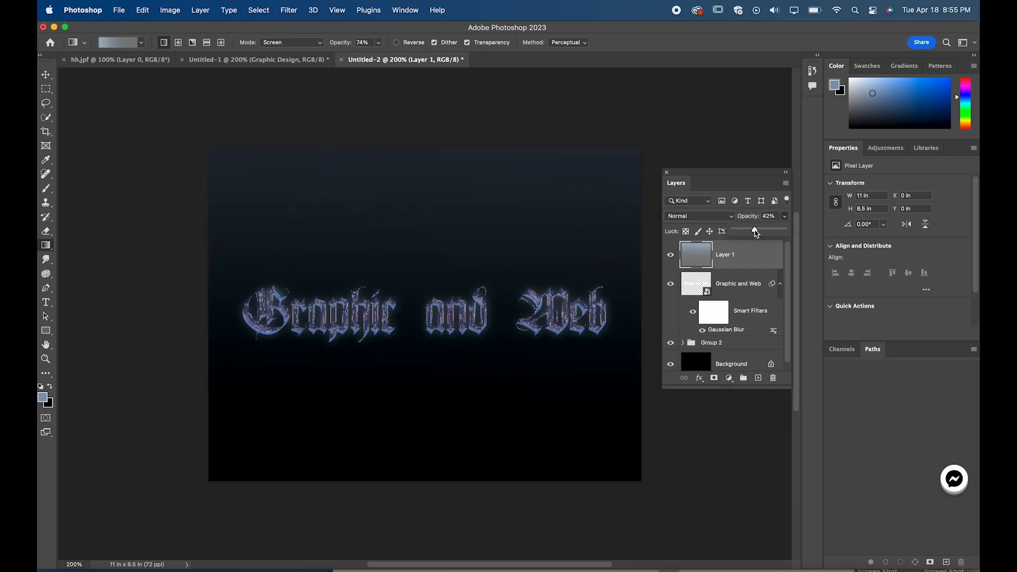
left_click_drag(730, 260, 731, 355)
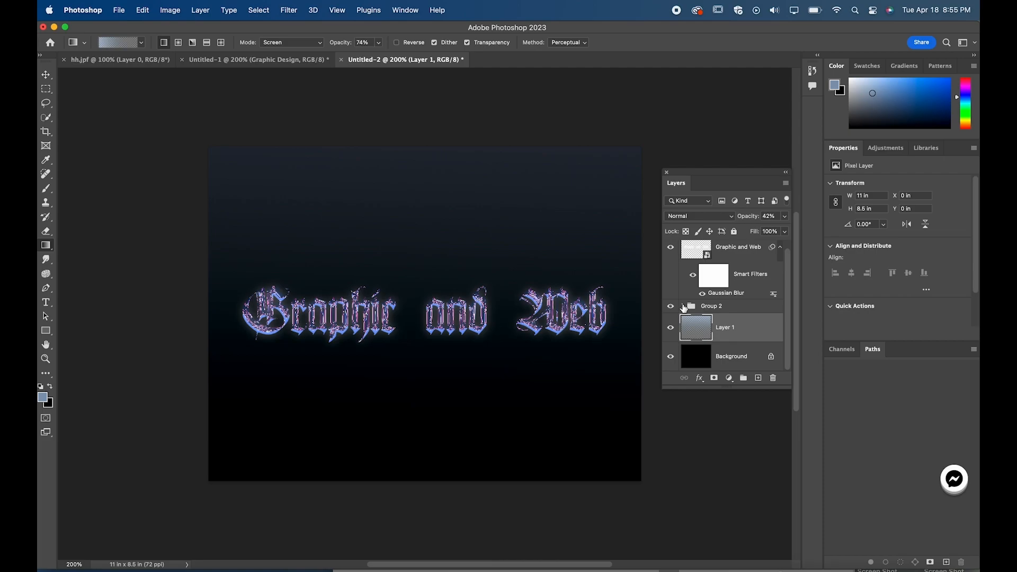
Step: Compare the lettering with and without the blurred glow, and set the glow layer's opacity to 20%
scroll(755, 257, "up", 1)
left_click(677, 257)
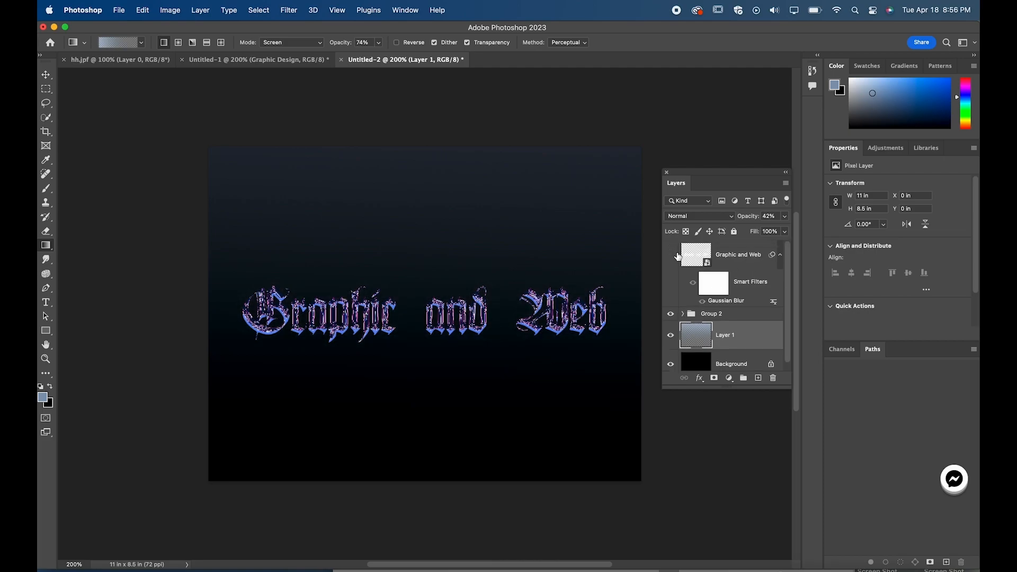
left_click(678, 257)
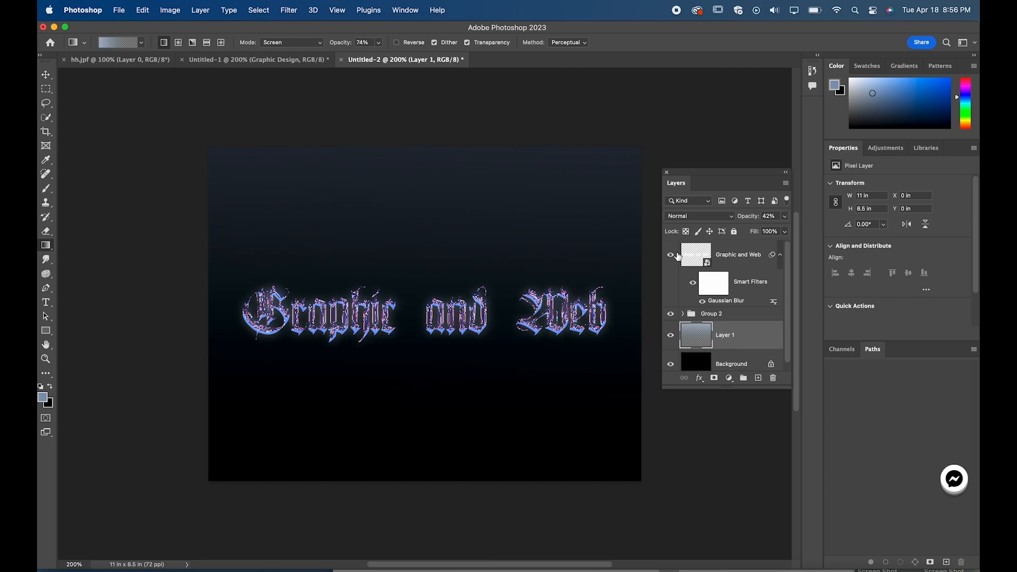
left_click(740, 255)
left_click(784, 216)
left_click_drag(744, 238, 745, 232)
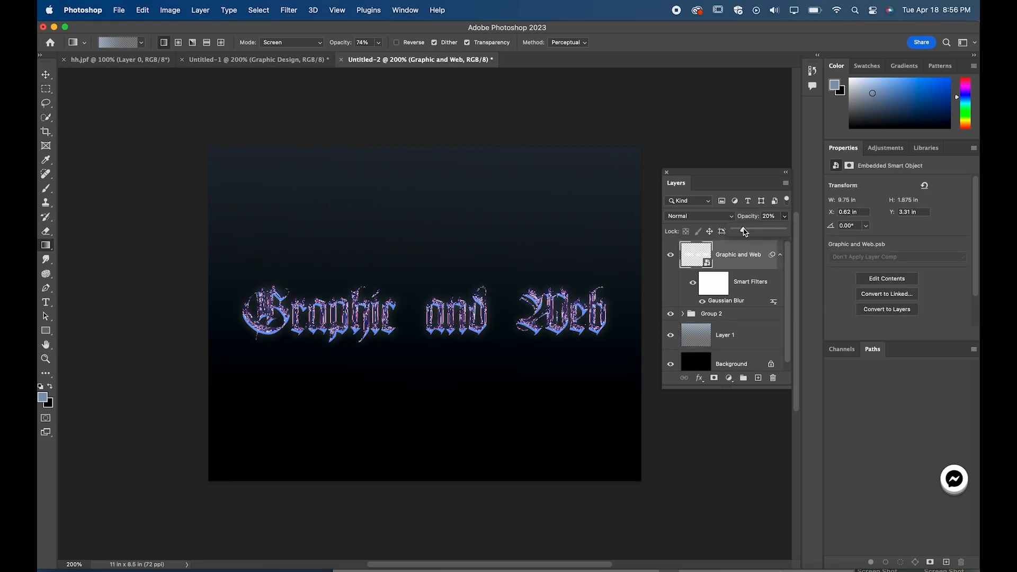
left_click(123, 132)
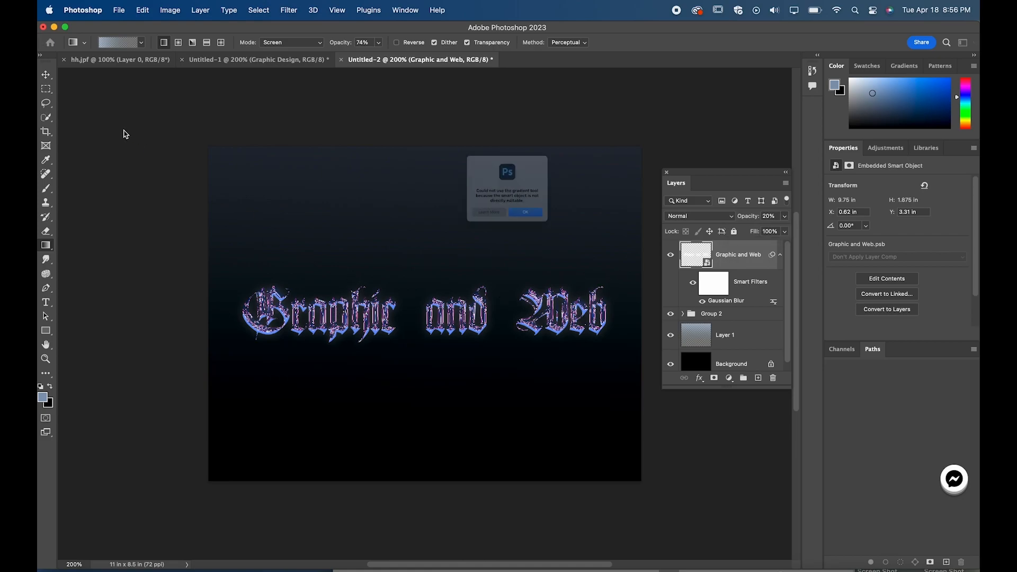
left_click(543, 233)
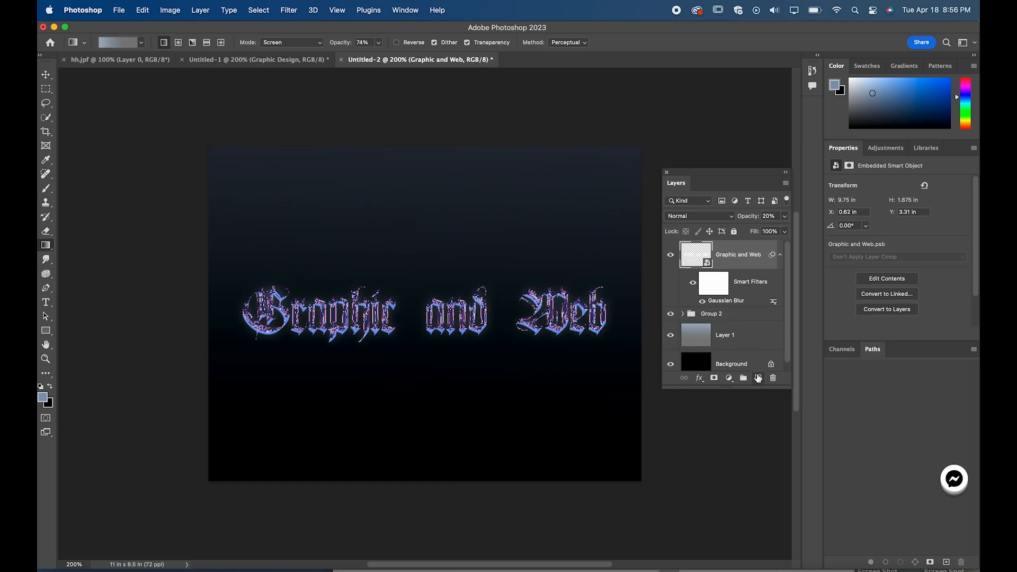
Step: Add an empty layer above the blurred text and try the Despeckle and Add Noise filters on it
left_click(758, 378)
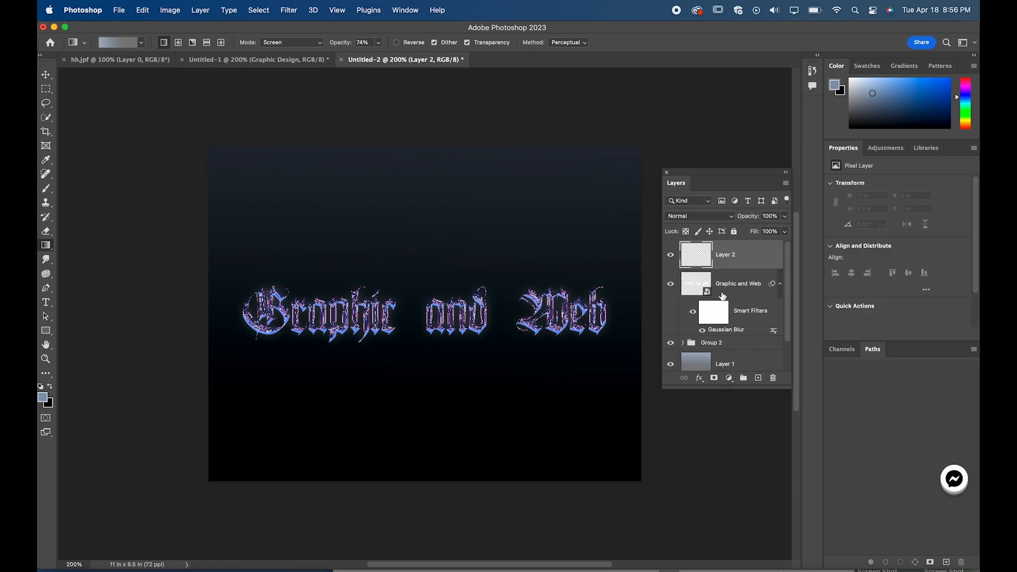
left_click(288, 11)
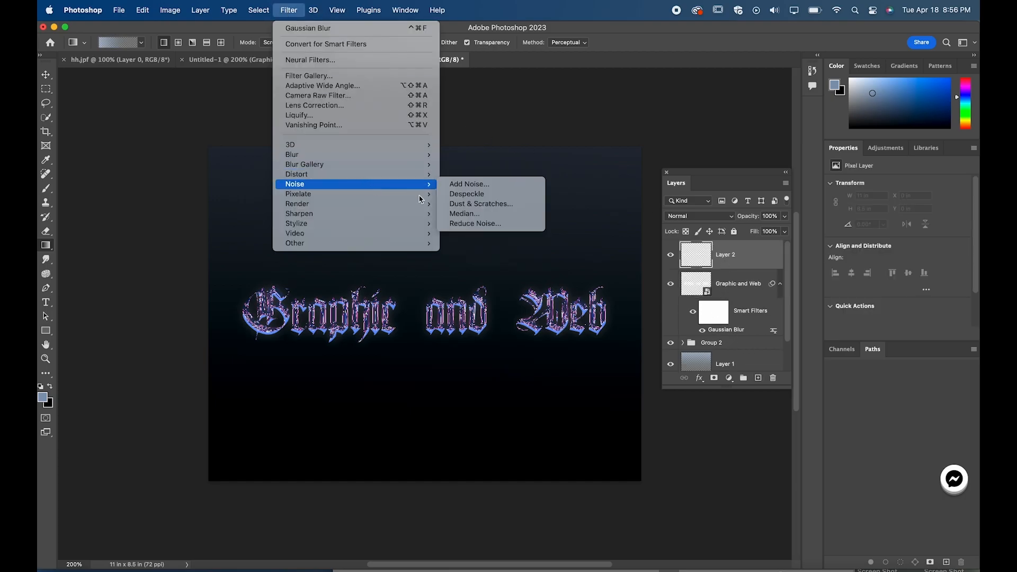
mouse_move(430, 184)
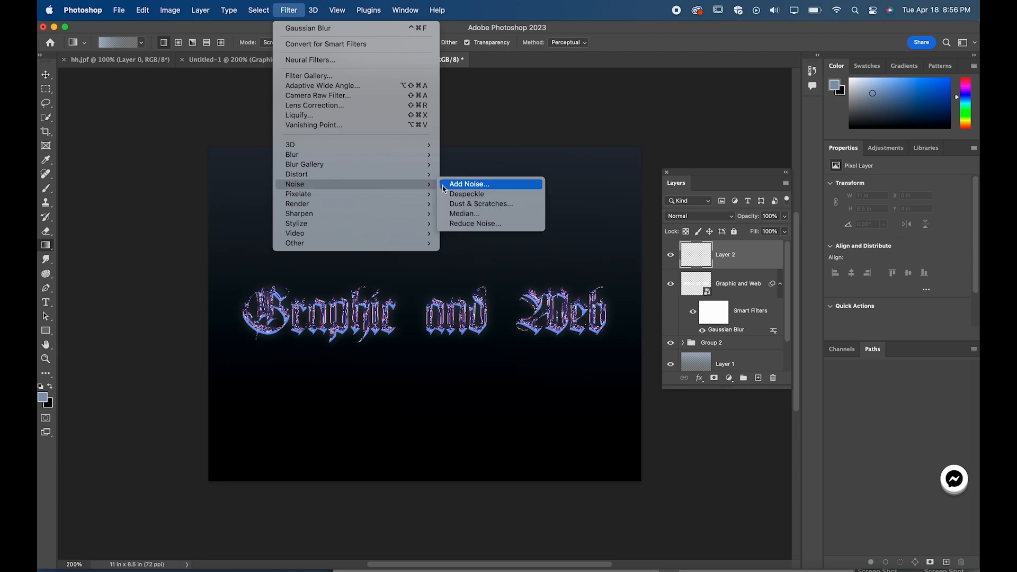
left_click(457, 196)
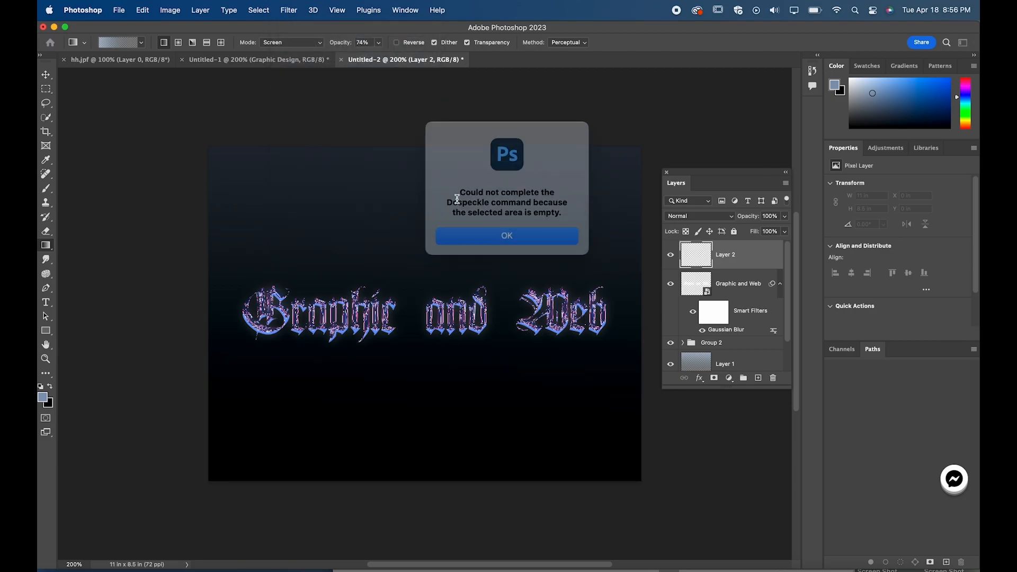
left_click(488, 230)
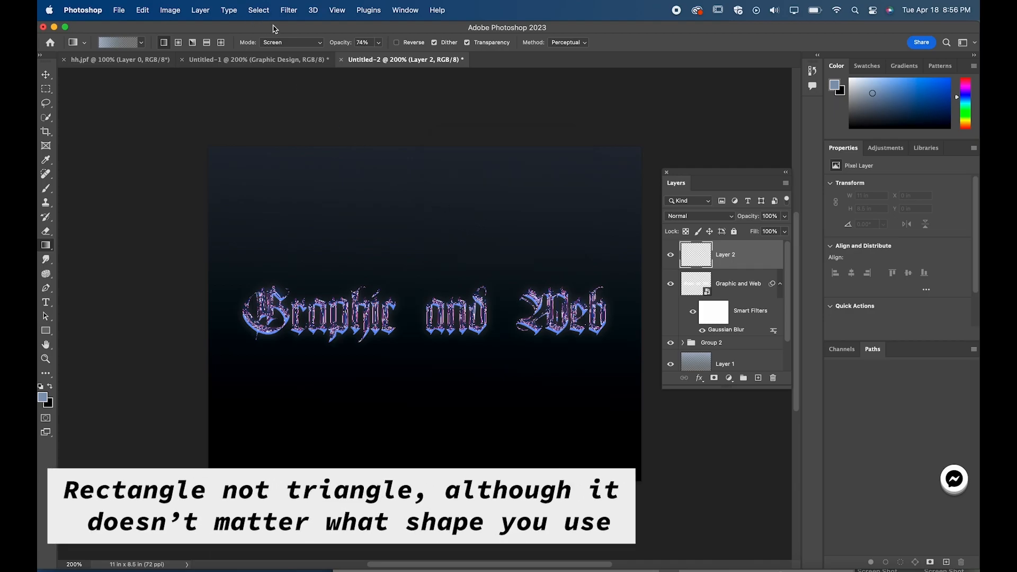
left_click(287, 11)
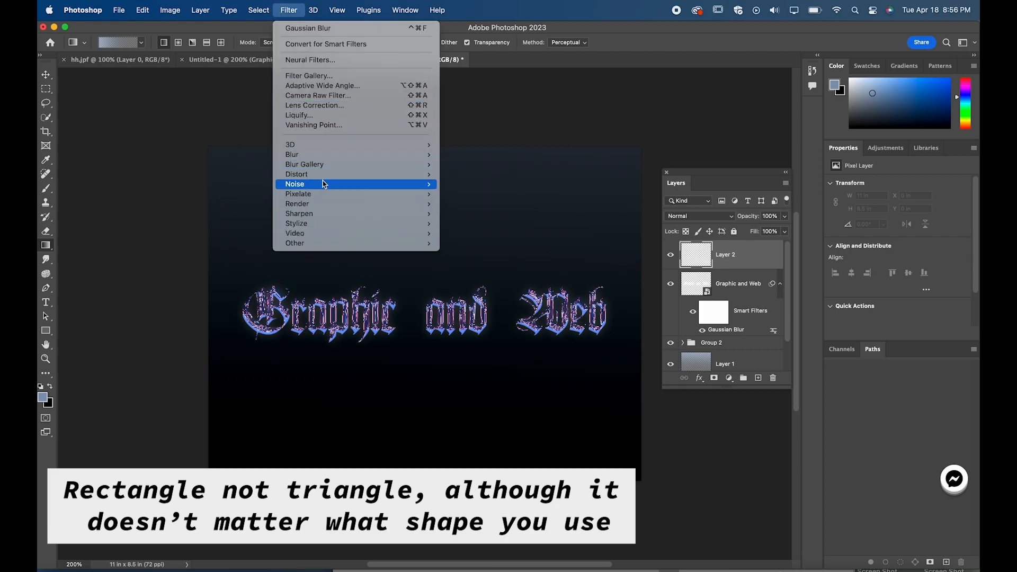
mouse_move(325, 184)
left_click(467, 184)
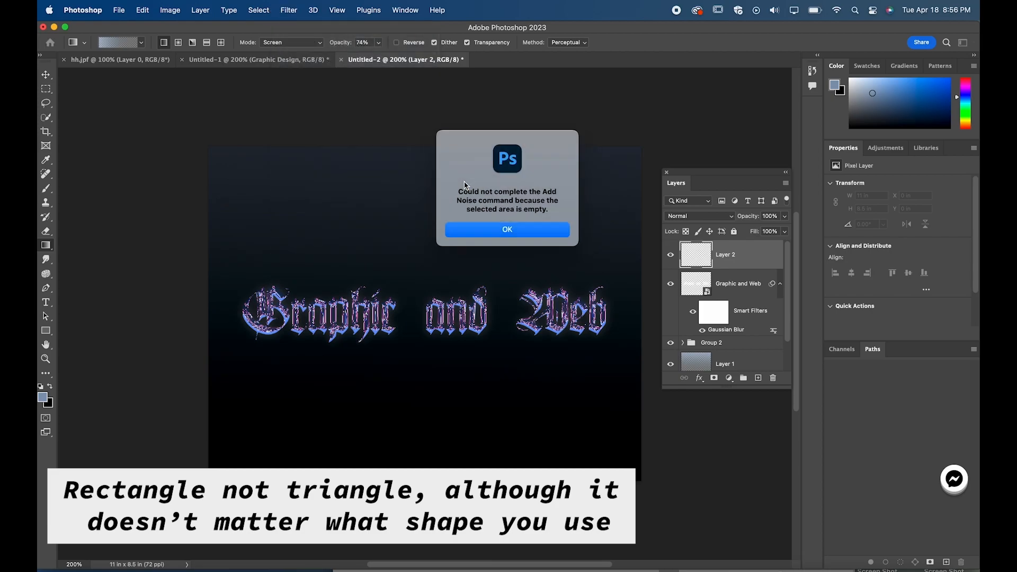
left_click(505, 233)
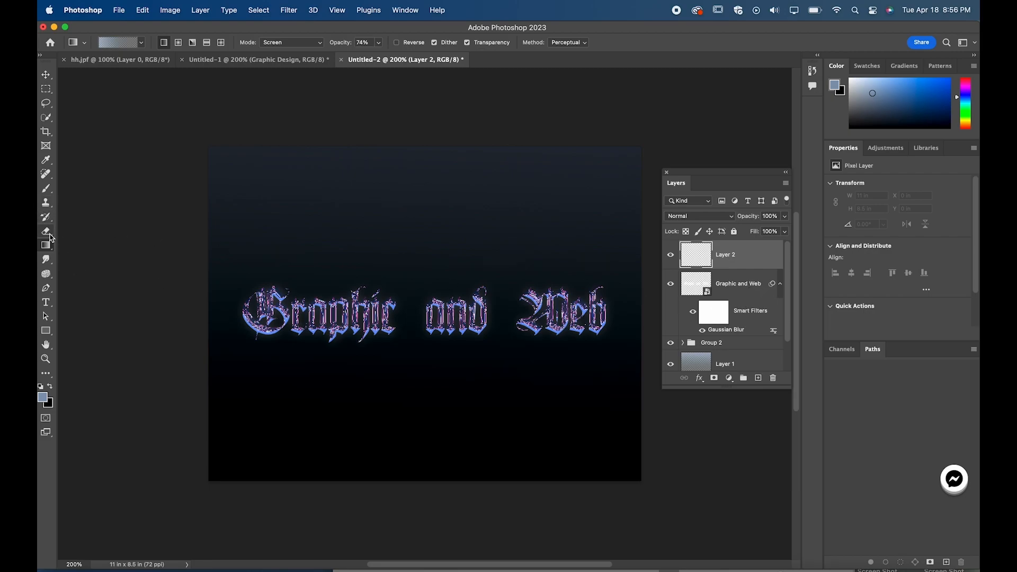
Step: Draw a green rectangle of about 980 x 722 px covering the whole canvas and convert it to a smart object for Add Noise
left_click(46, 330)
left_click_drag(166, 131, 701, 526)
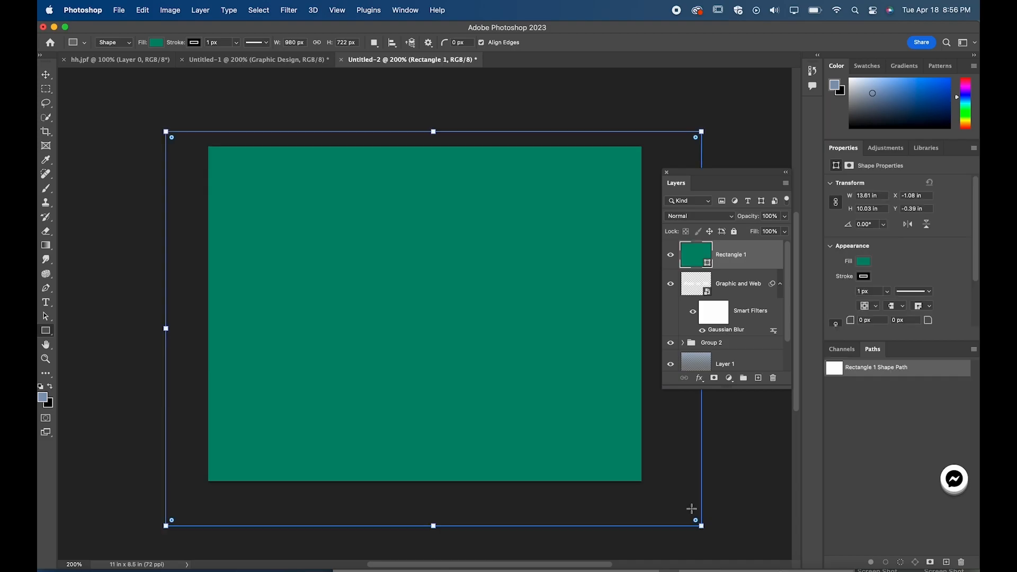
left_click(289, 11)
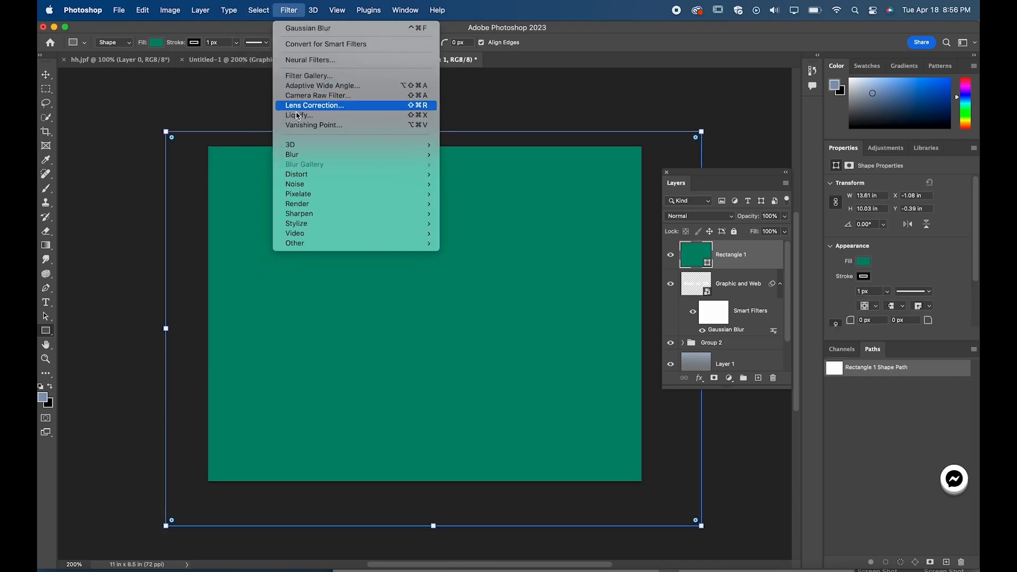
mouse_move(364, 186)
left_click(466, 188)
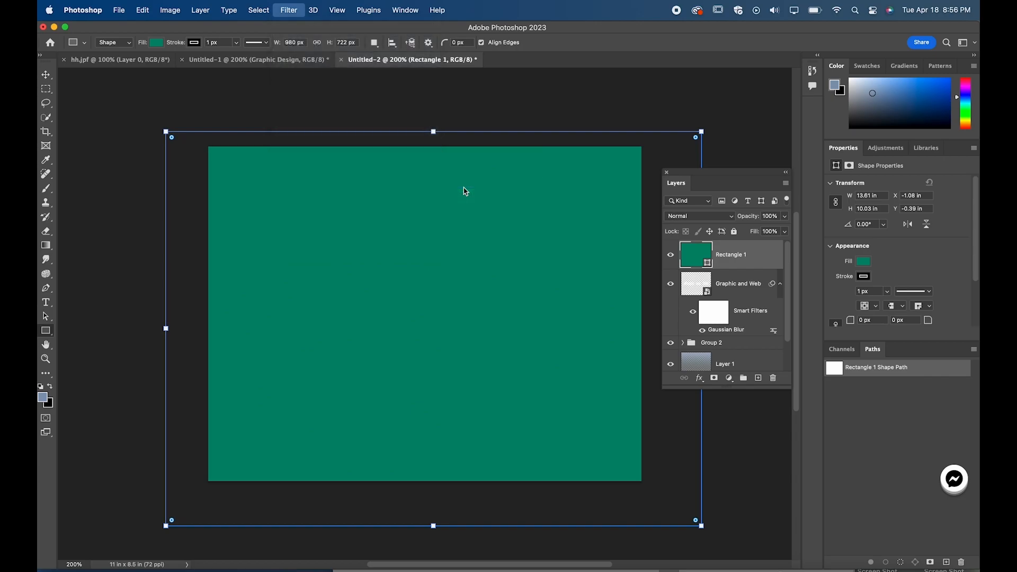
left_click(505, 241)
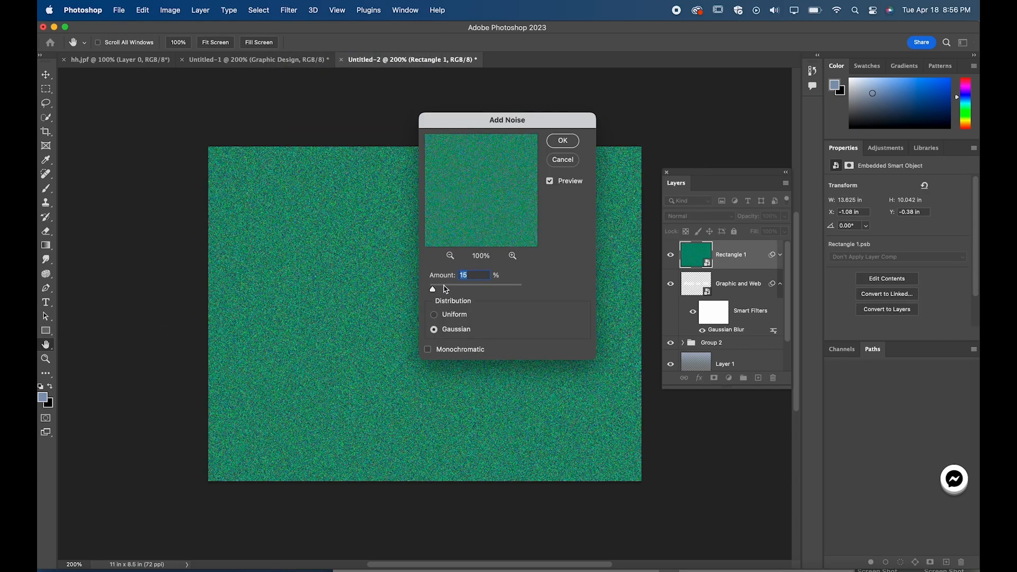
Step: Apply Add Noise to the green rectangle with an amount of 16.57%, uniform distribution and monochromatic noise
left_click_drag(441, 294, 434, 291)
left_click(434, 315)
left_click(436, 329)
left_click(434, 315)
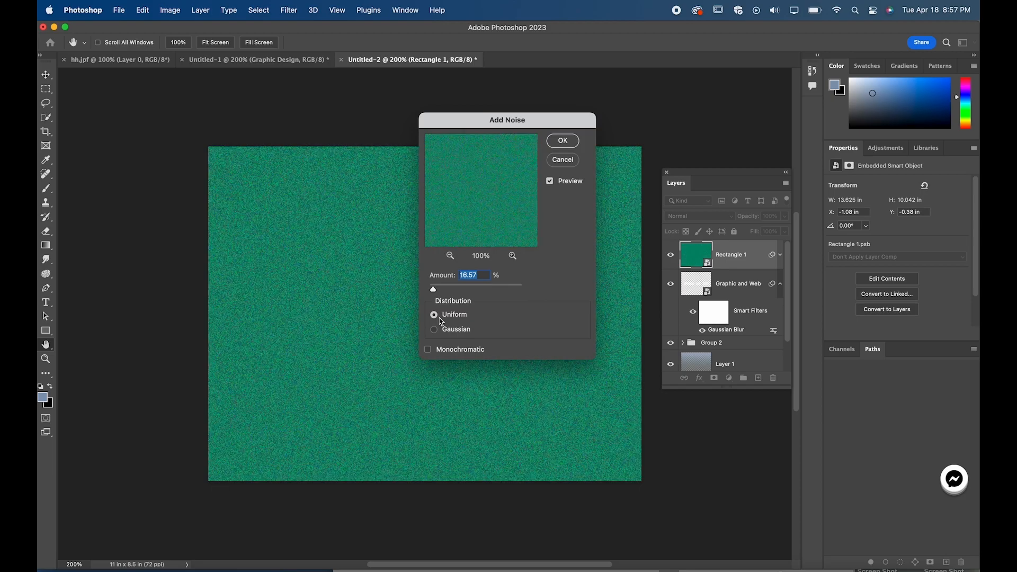
left_click(428, 349)
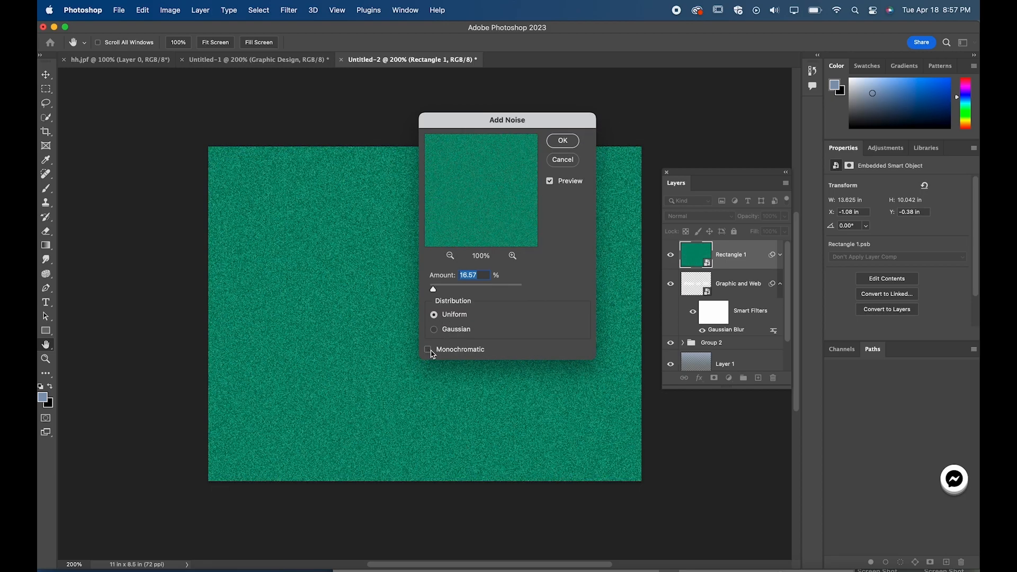
left_click(563, 140)
Step: Lower the noisy green rectangle layer's opacity to 20% and switch to the Move tool
left_click(784, 216)
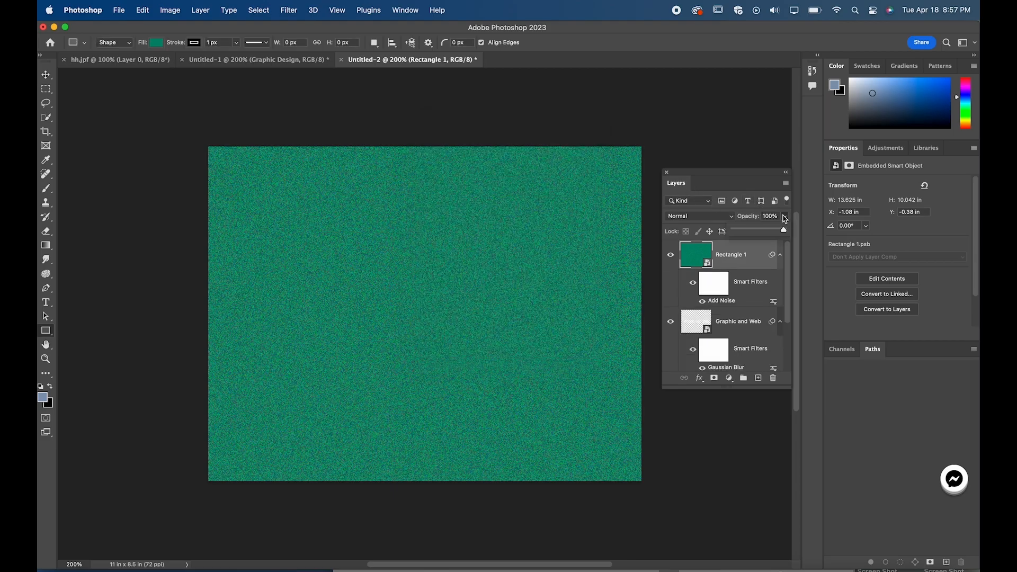
left_click(752, 235)
left_click_drag(752, 234, 747, 235)
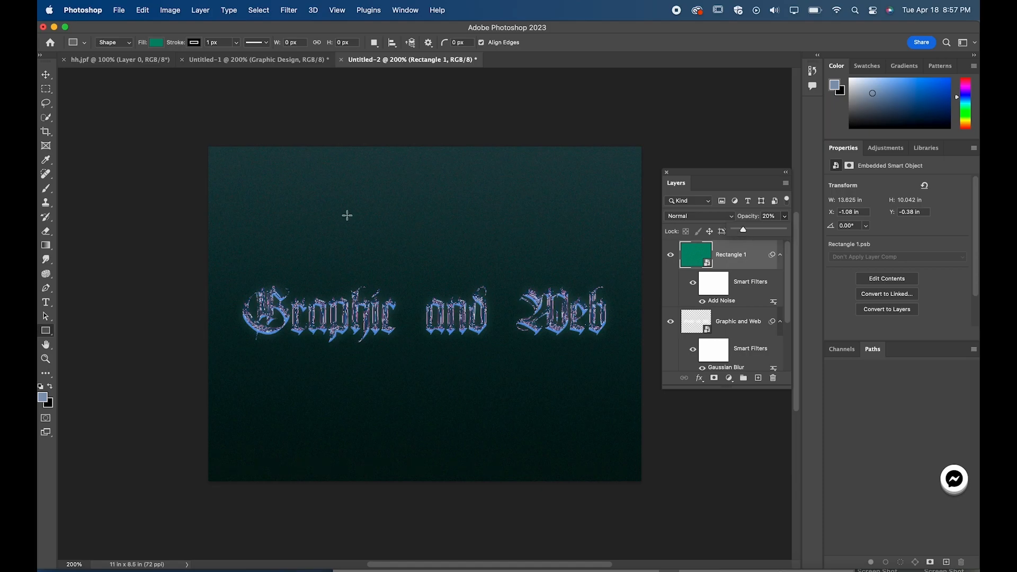
left_click(46, 75)
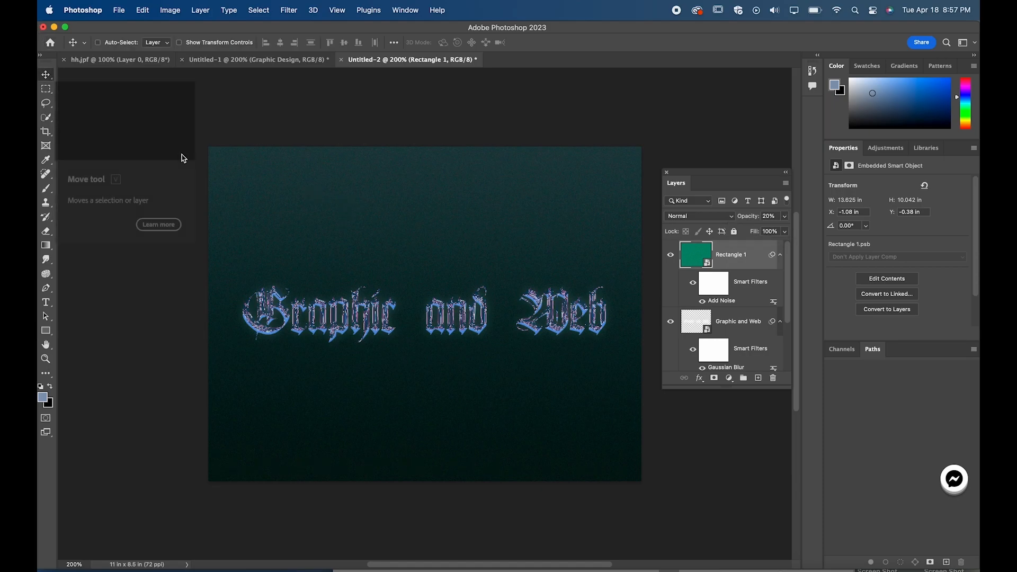